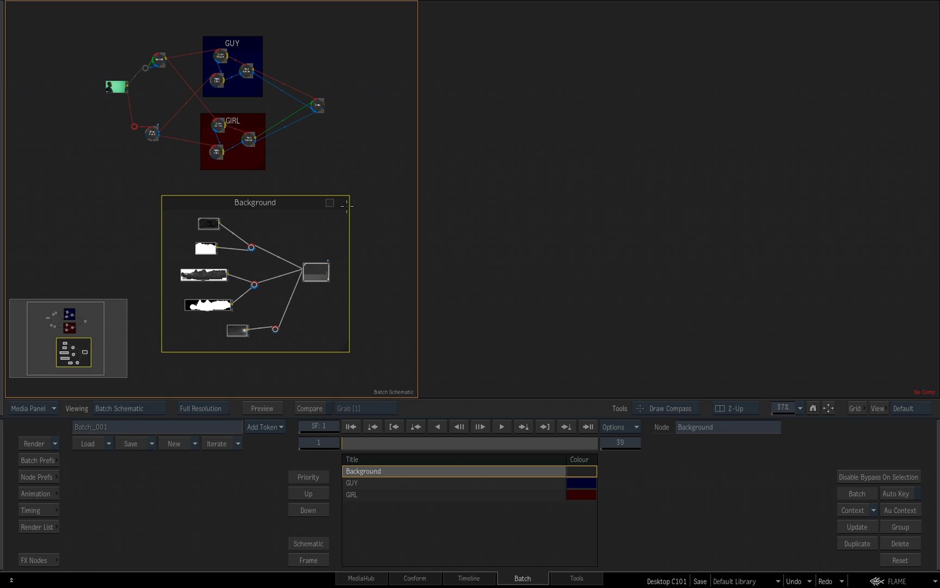
Colour the Background compass dark orange with a swatch from the colour palette
{"action": "left_click", "coordinate": [327, 202]}
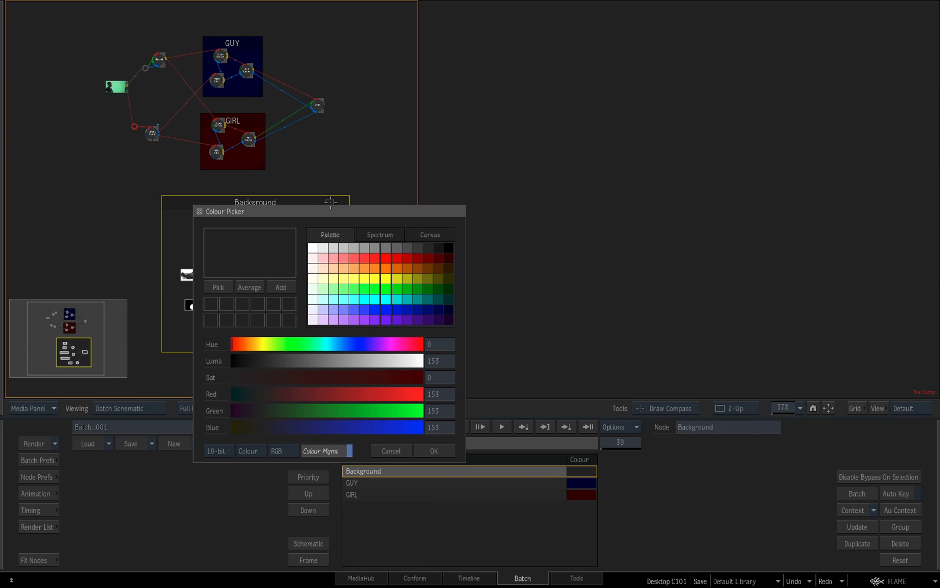
{"action": "left_click", "coordinate": [448, 267]}
{"action": "left_click", "coordinate": [445, 450]}
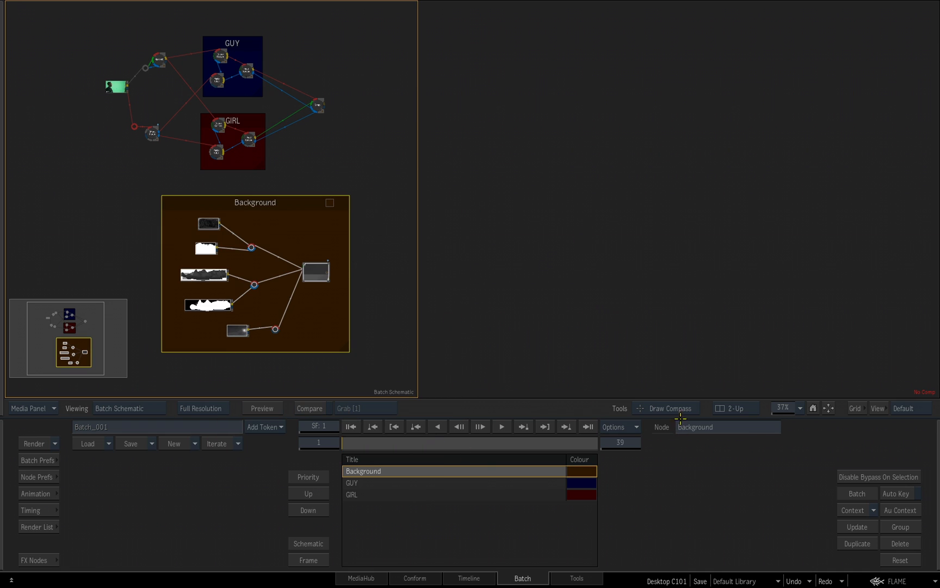
{"action": "key", "text": "Escape"}
Shift the Background compass and the comp node after GUY and GIRL to the left, and nudge the Action node slightly
{"action": "left_click_drag", "start_coordinate": [308, 198], "coordinate": [271, 184]}
{"action": "mouse_move", "coordinate": [316, 101]}
{"action": "left_mouse_down"}
{"action": "mouse_move", "coordinate": [303, 96]}
{"action": "mouse_move", "coordinate": [303, 105]}
{"action": "left_mouse_up"}
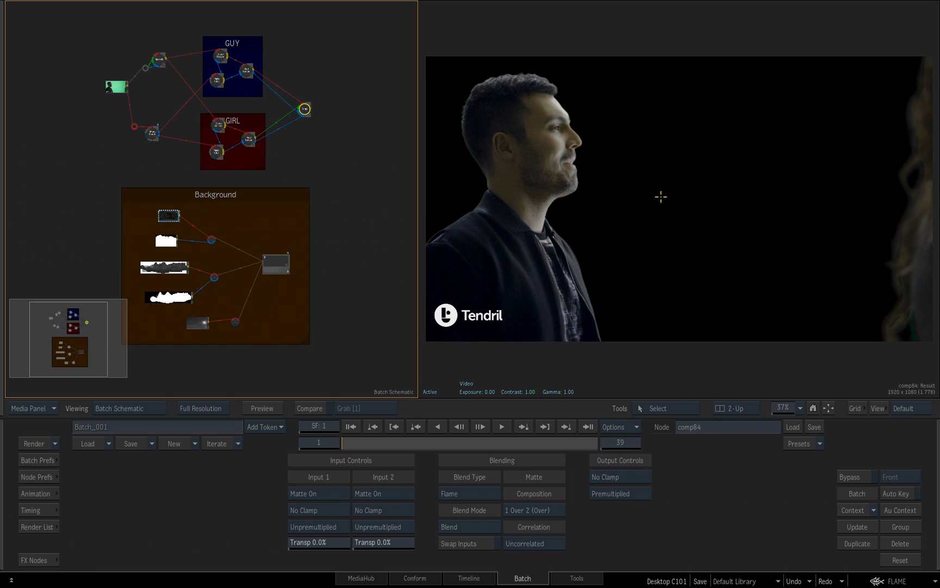
{"action": "left_click_drag", "start_coordinate": [281, 258], "coordinate": [279, 262]}
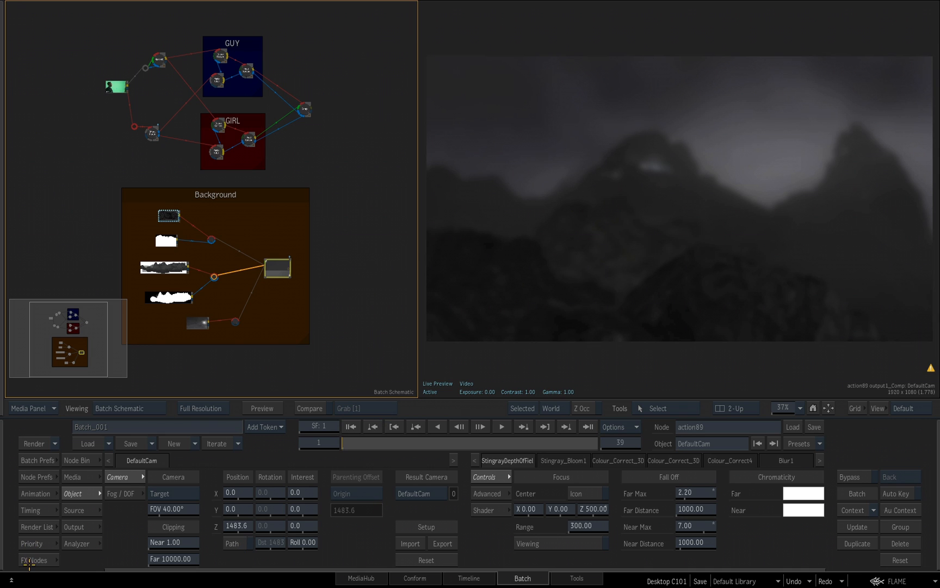
Add a Comp node combining the GUY and GIRL comp's result and matte over the Background Action output
{"action": "left_click", "coordinate": [34, 560]}
{"action": "key", "text": "c"}
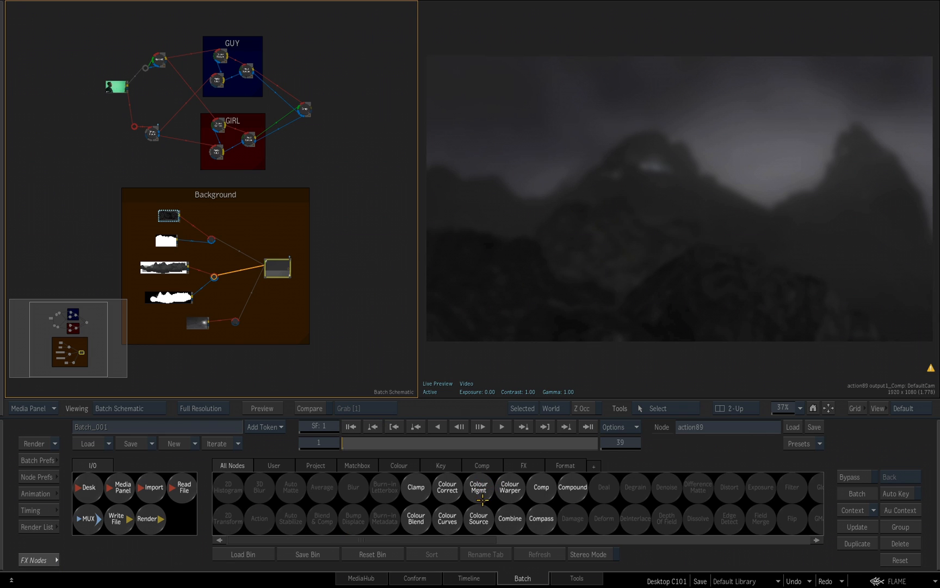
{"action": "left_click_drag", "start_coordinate": [538, 495], "coordinate": [360, 116]}
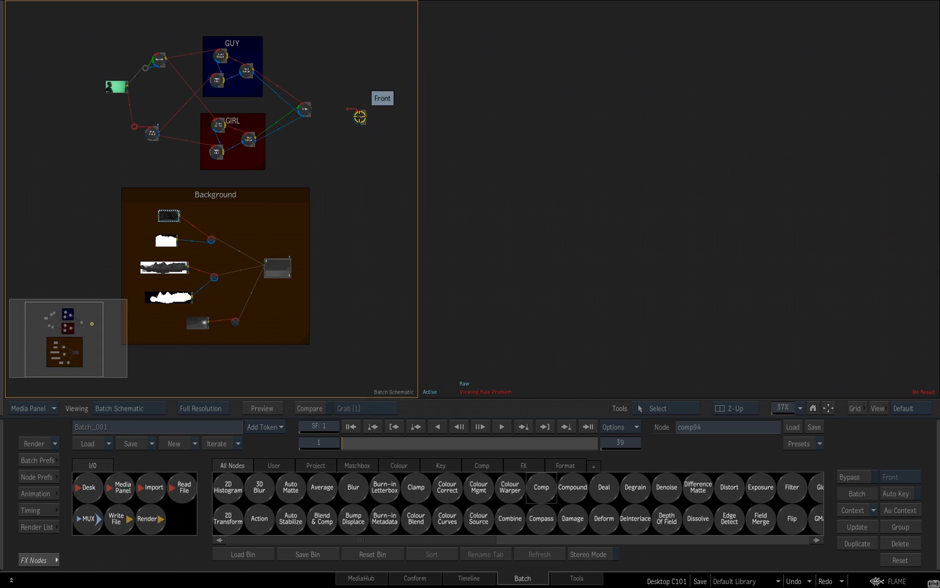
{"action": "left_click_drag", "start_coordinate": [360, 117], "coordinate": [361, 175]}
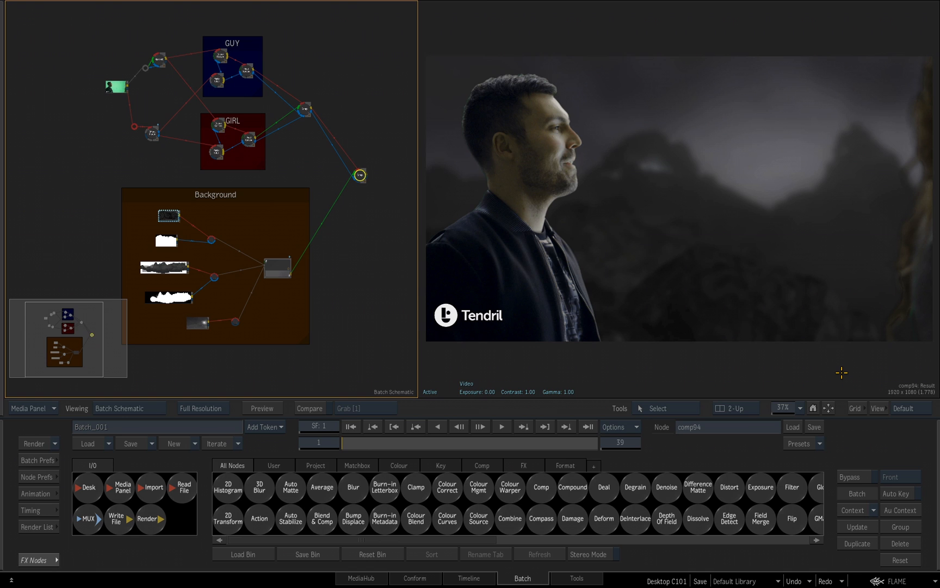
Insert a Blur node between the Background Action and the final Comp, with proportional width and height of 14.30
{"action": "left_click", "coordinate": [354, 487]}
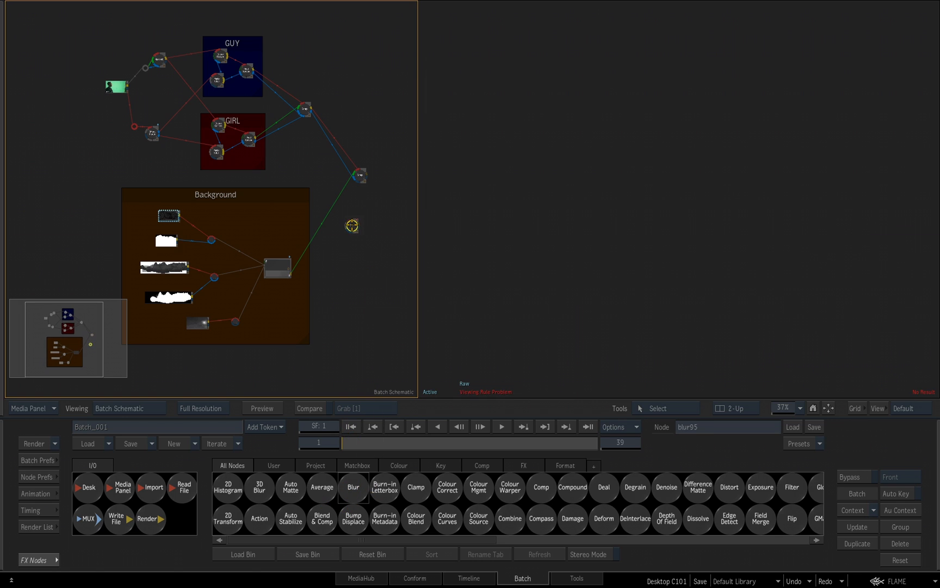
{"action": "left_click", "coordinate": [324, 218]}
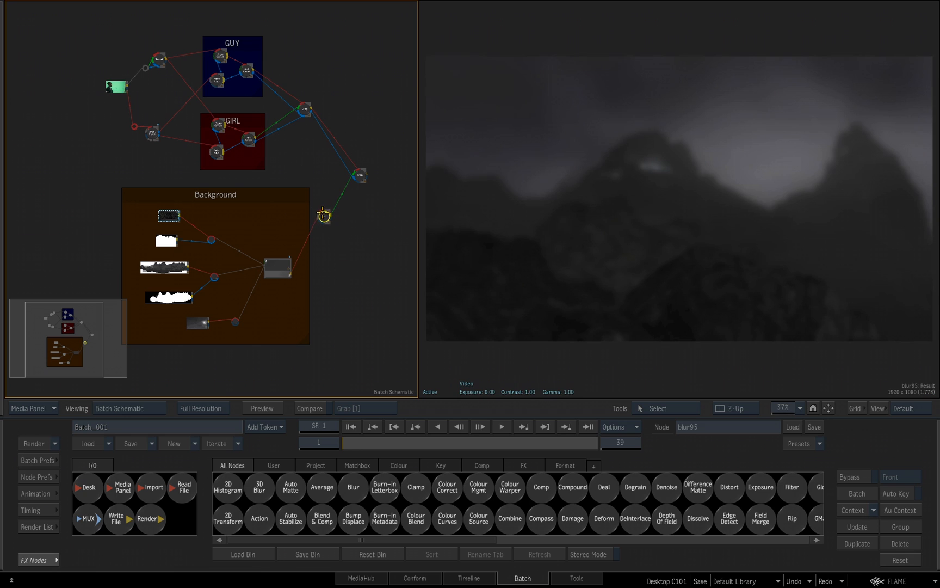
{"action": "double_click", "coordinate": [324, 216]}
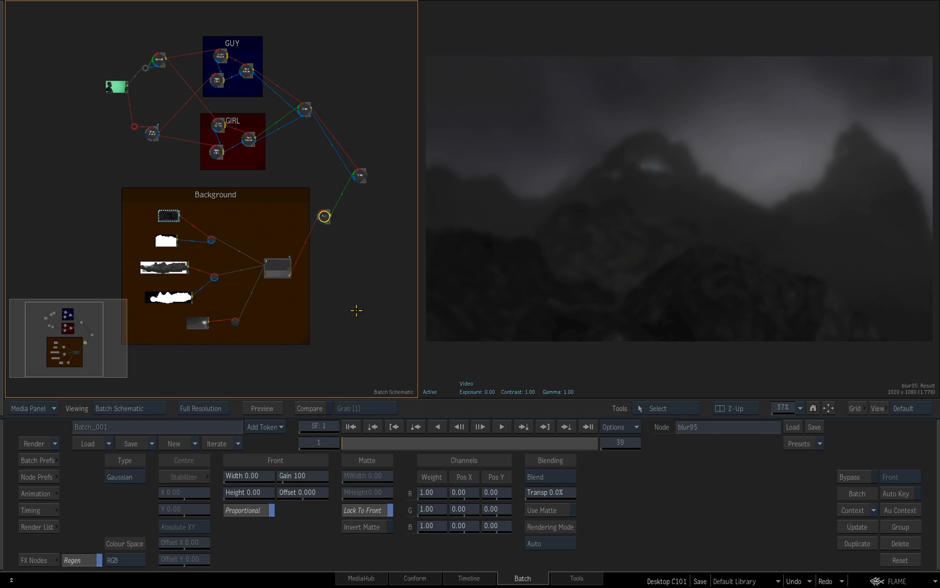
{"action": "left_click_drag", "start_coordinate": [228, 475], "coordinate": [283, 477]}
Set the final Comp node as Context 1 and show Context 1 in the image viewport
{"action": "left_click", "coordinate": [360, 175]}
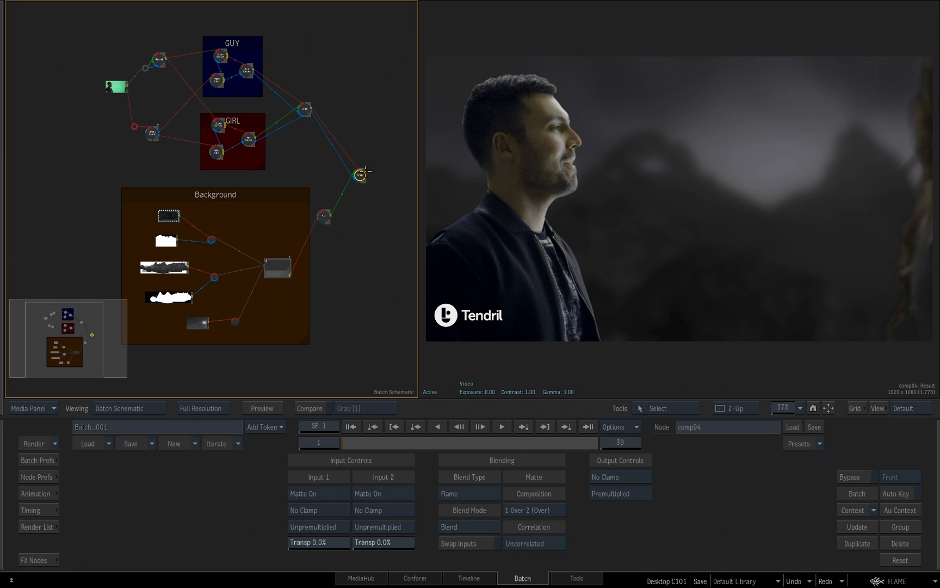
{"action": "right_click", "coordinate": [360, 175]}
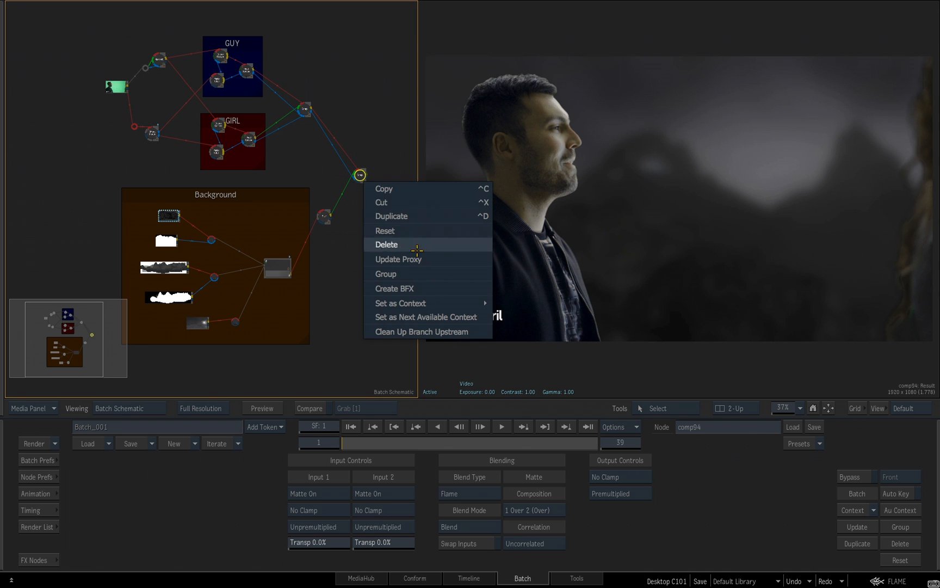
{"action": "mouse_move", "coordinate": [435, 303]}
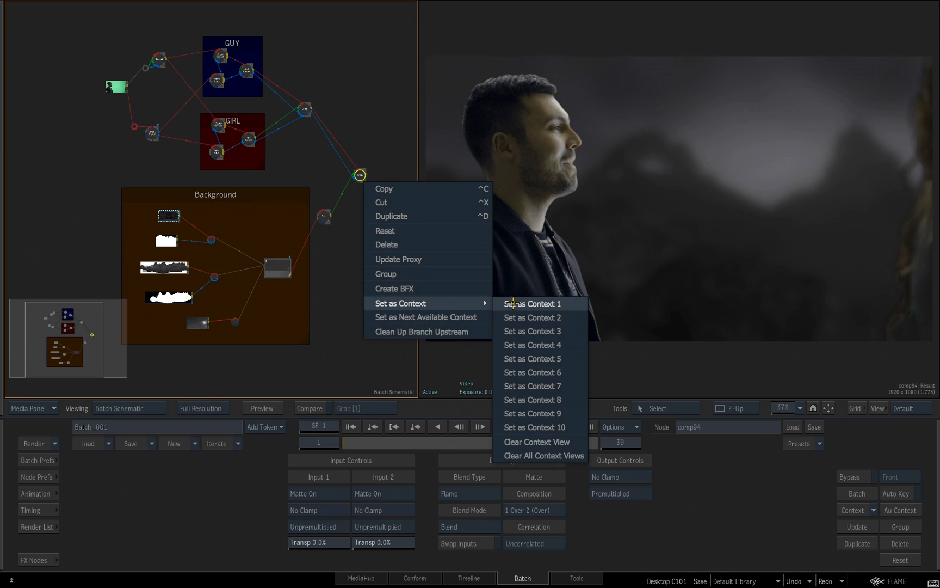
{"action": "left_click", "coordinate": [506, 303]}
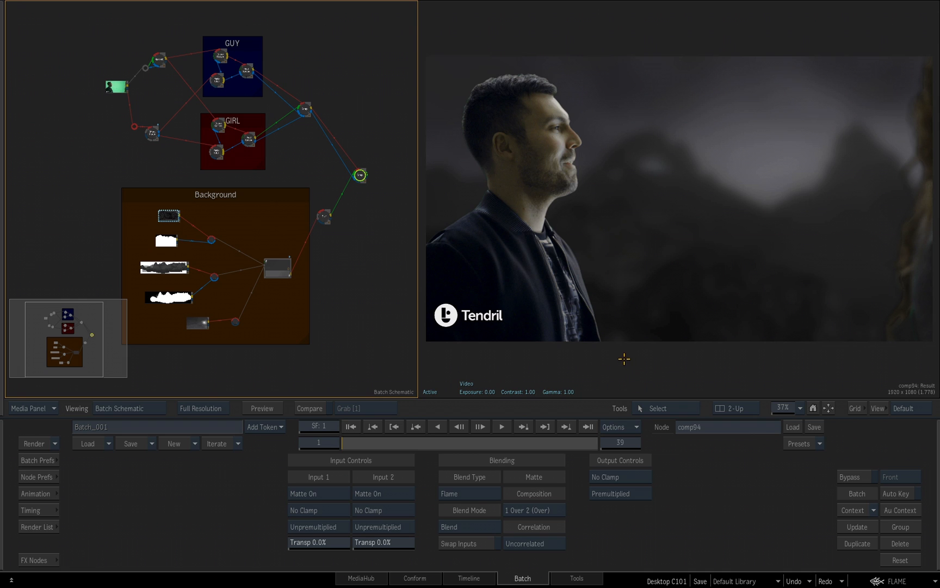
{"action": "left_click", "coordinate": [653, 358]}
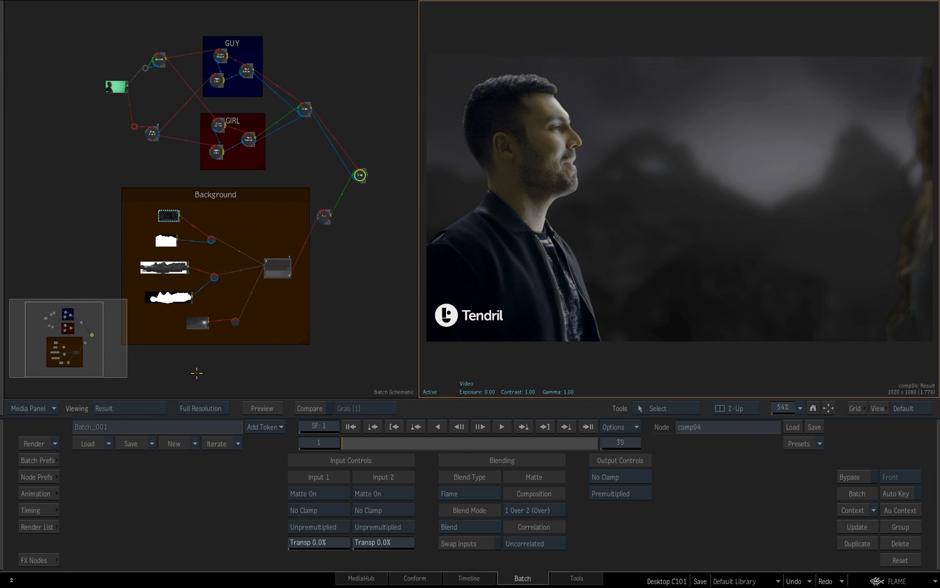
{"action": "left_click", "coordinate": [120, 406]}
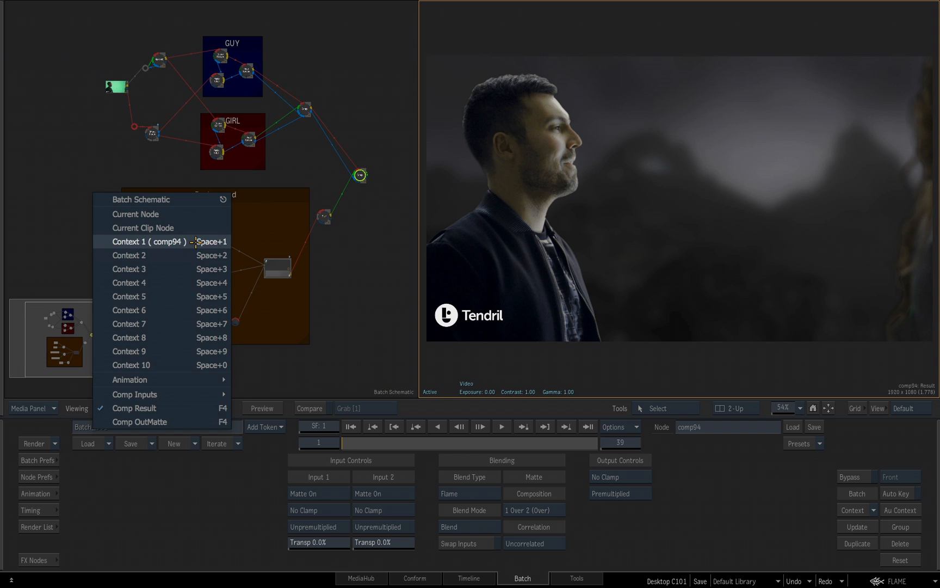
{"action": "left_click", "coordinate": [196, 241]}
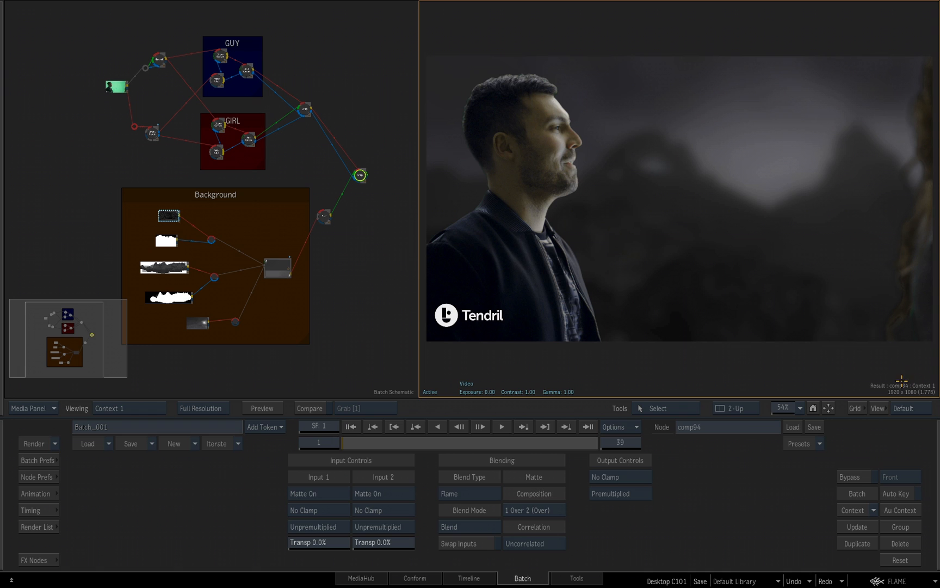
Set the background Blur node's proportional width and height to 6
{"action": "left_click", "coordinate": [323, 216]}
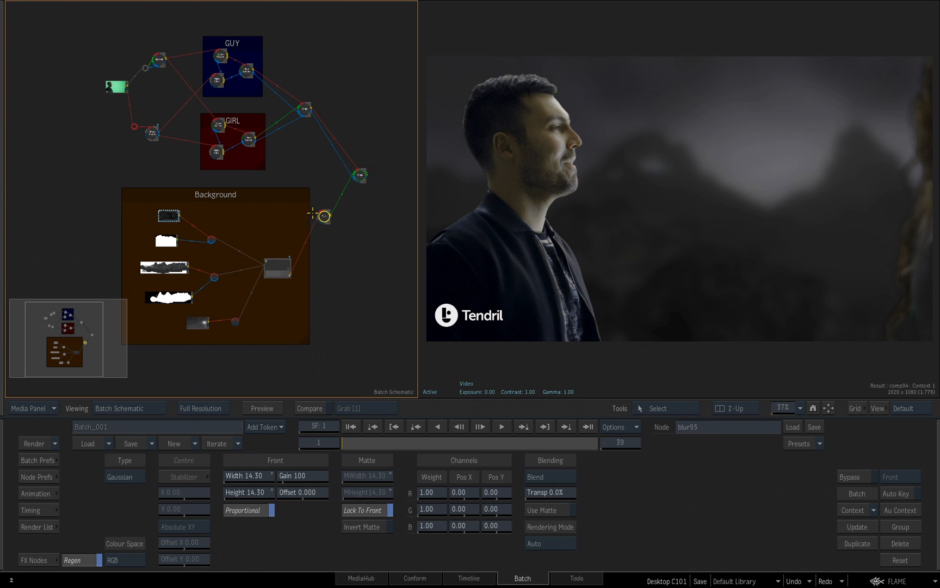
{"action": "mouse_move", "coordinate": [242, 479]}
{"action": "left_mouse_down"}
{"action": "mouse_move", "coordinate": [143, 472]}
{"action": "mouse_move", "coordinate": [224, 479]}
{"action": "left_mouse_up"}
{"action": "left_click", "coordinate": [246, 477]}
{"action": "left_click", "coordinate": [259, 424]}
{"action": "left_click", "coordinate": [280, 456]}
Add a Negative node fed by the matte of the GUY and GIRL comp and view its result
{"action": "left_click", "coordinate": [304, 109]}
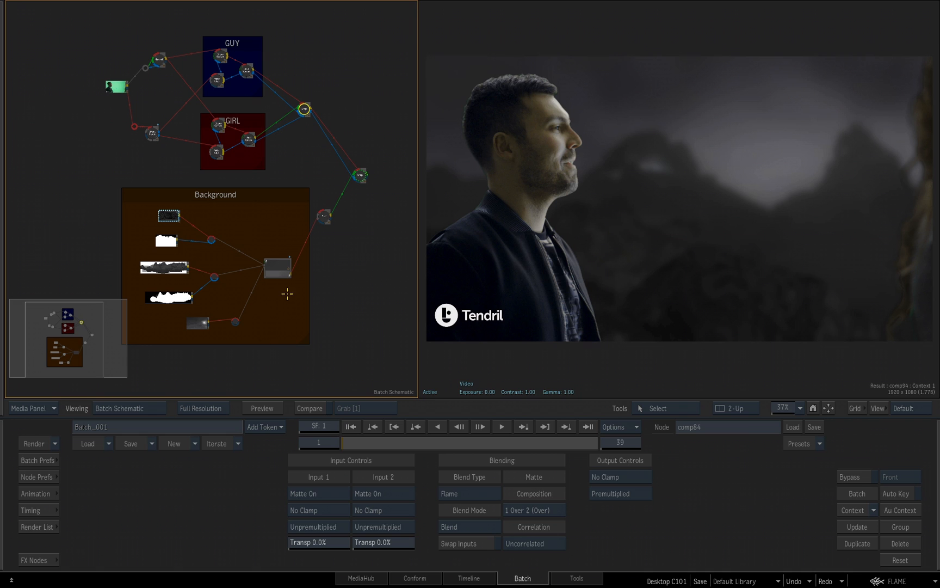
{"action": "left_click", "coordinate": [35, 560]}
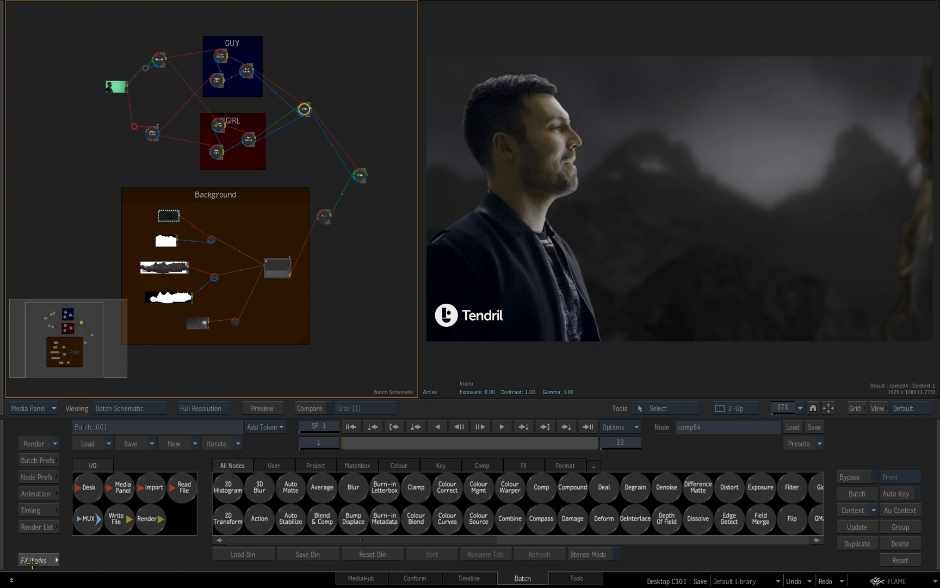
{"action": "scroll", "coordinate": [466, 499], "scroll_direction": "down", "scroll_amount": 5}
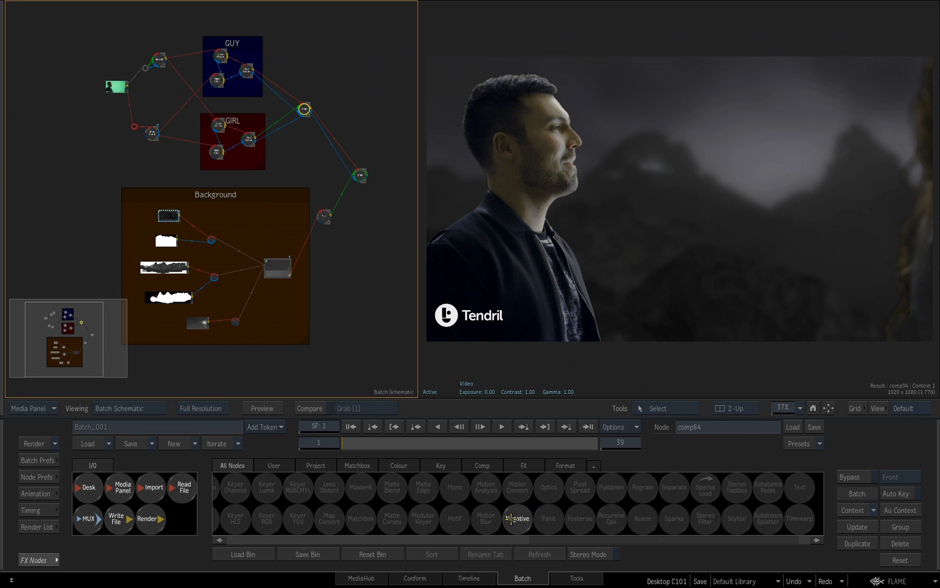
{"action": "left_click_drag", "start_coordinate": [518, 517], "coordinate": [357, 113]}
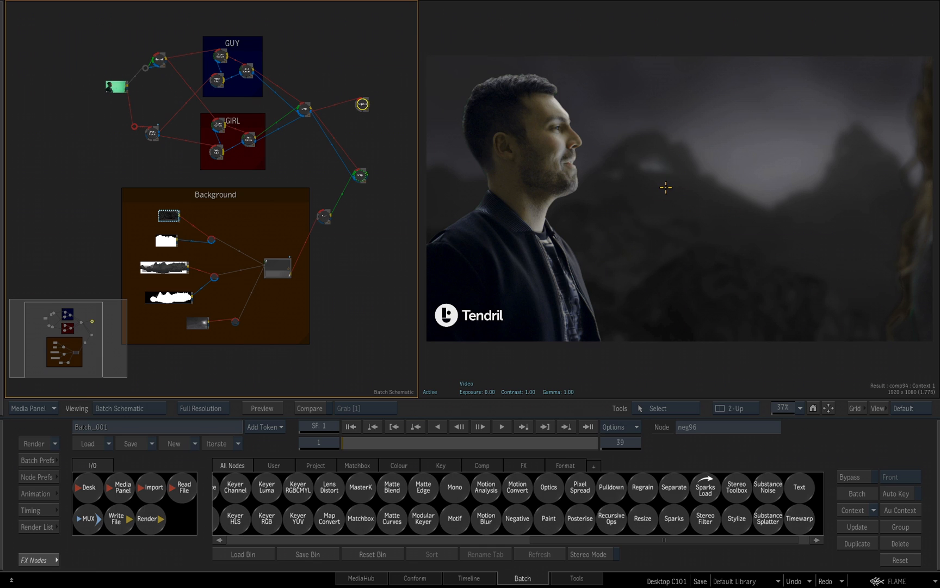
{"action": "key", "text": "F4"}
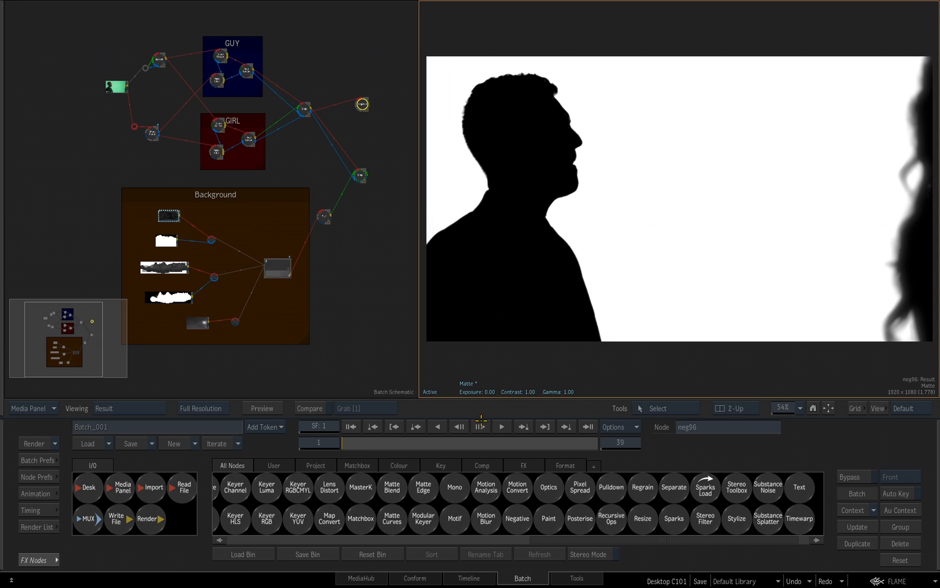
Add a Blur node connected after the Negative node and display its result
{"action": "scroll", "coordinate": [478, 500], "scroll_direction": "up", "scroll_amount": 5}
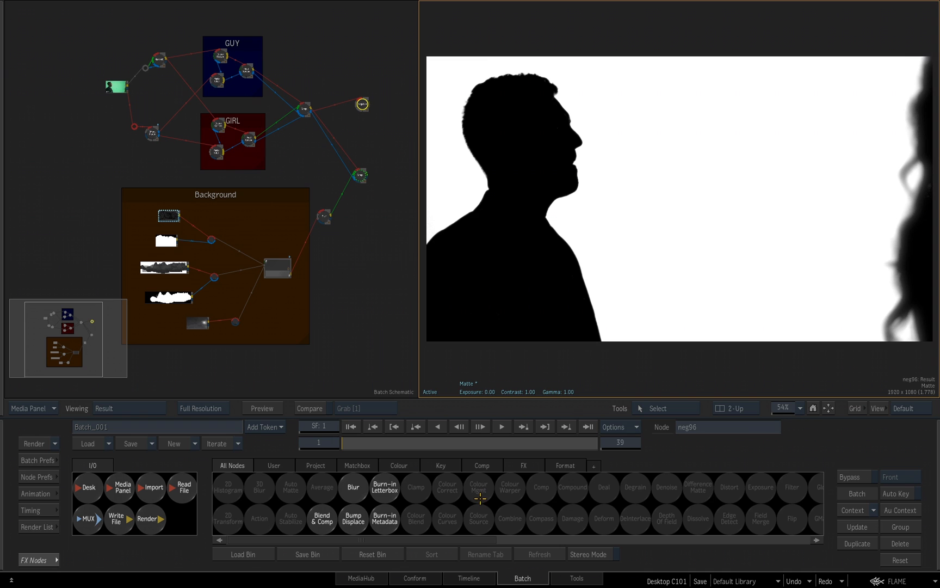
{"action": "left_click_drag", "start_coordinate": [353, 488], "coordinate": [369, 416]}
{"action": "left_click_drag", "start_coordinate": [375, 140], "coordinate": [387, 105]}
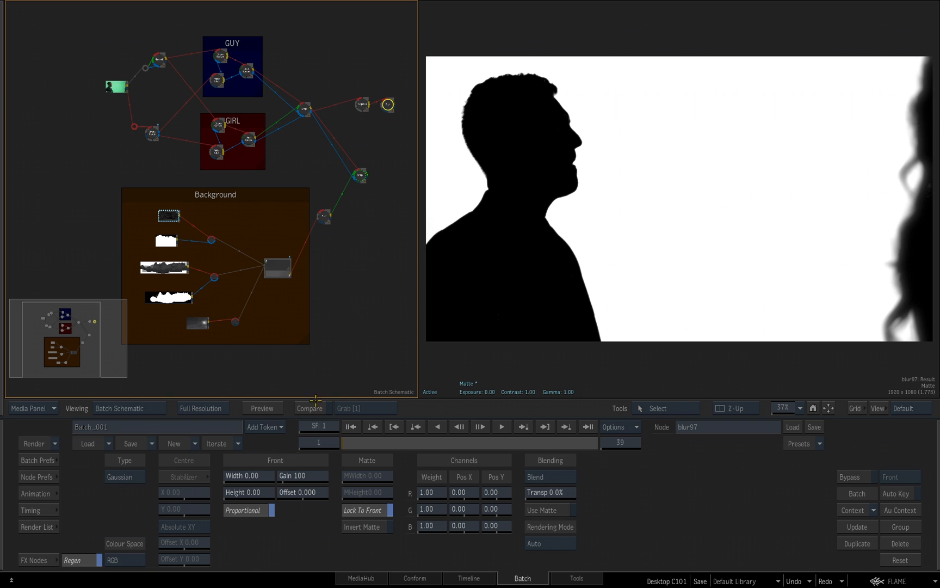
Set the inverted matte's Blur node to a proportional width and height of 32
{"action": "left_click_drag", "start_coordinate": [256, 475], "coordinate": [392, 463]}
{"action": "left_click", "coordinate": [266, 476]}
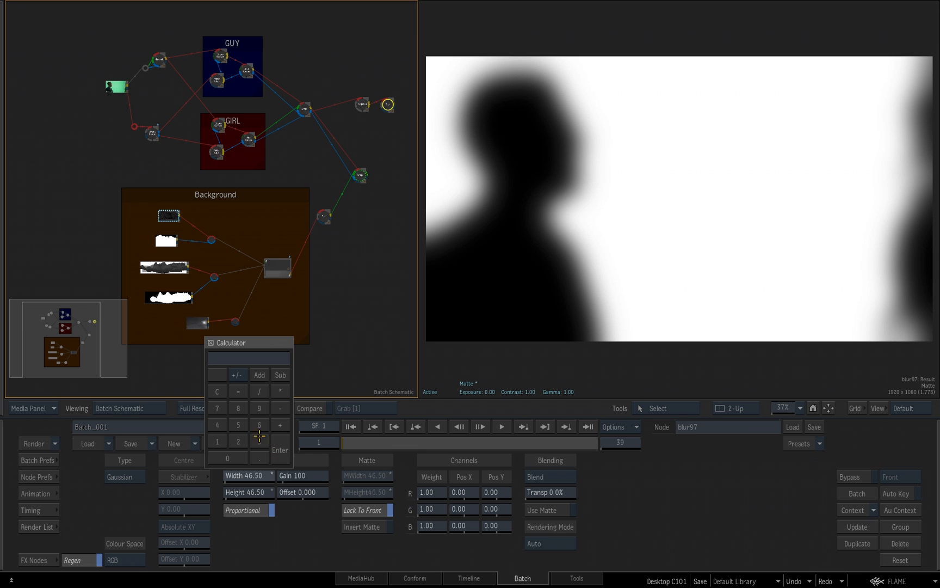
{"action": "type", "text": "35"}
{"action": "key", "text": "Return"}
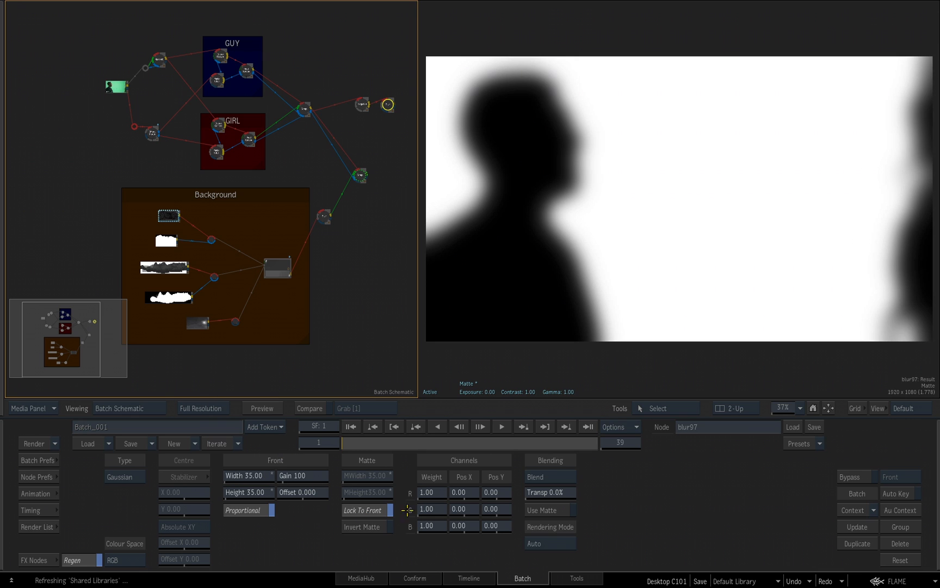
{"action": "left_click", "coordinate": [253, 475]}
{"action": "left_click", "coordinate": [260, 440]}
{"action": "left_click", "coordinate": [241, 438]}
{"action": "left_click", "coordinate": [279, 441]}
Add a Comp node with comp84's matte as its front input and the blurred negative matte as its back input
{"action": "scroll", "coordinate": [331, 260], "scroll_direction": "down", "scroll_amount": 3}
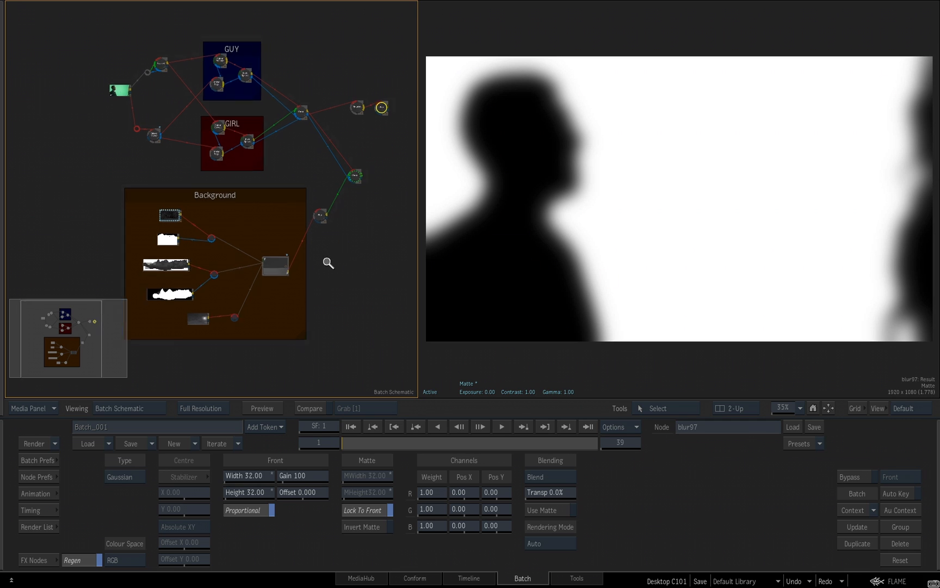
{"action": "left_click", "coordinate": [248, 147]}
{"action": "left_click_drag", "start_coordinate": [249, 147], "coordinate": [247, 153]}
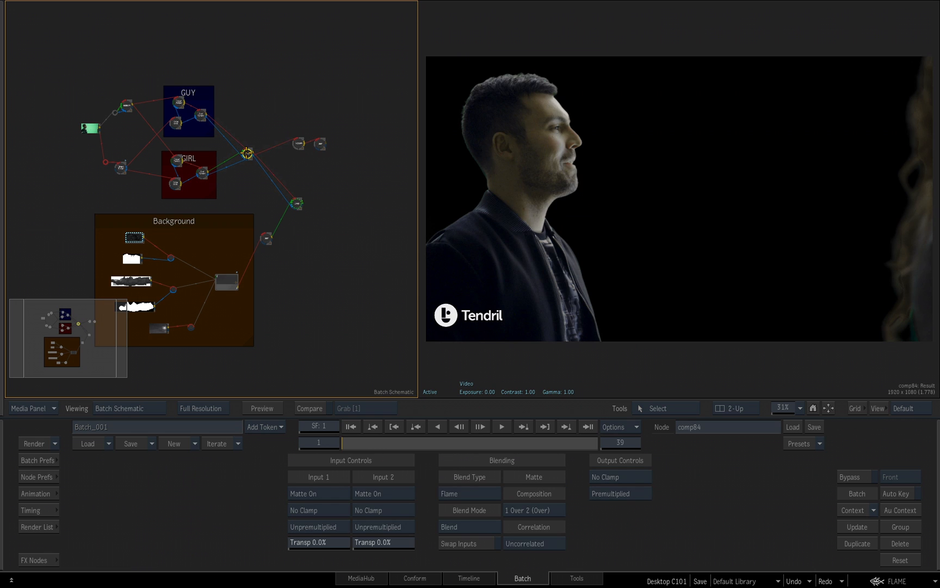
{"action": "scroll", "coordinate": [346, 183], "scroll_direction": "up", "scroll_amount": 5}
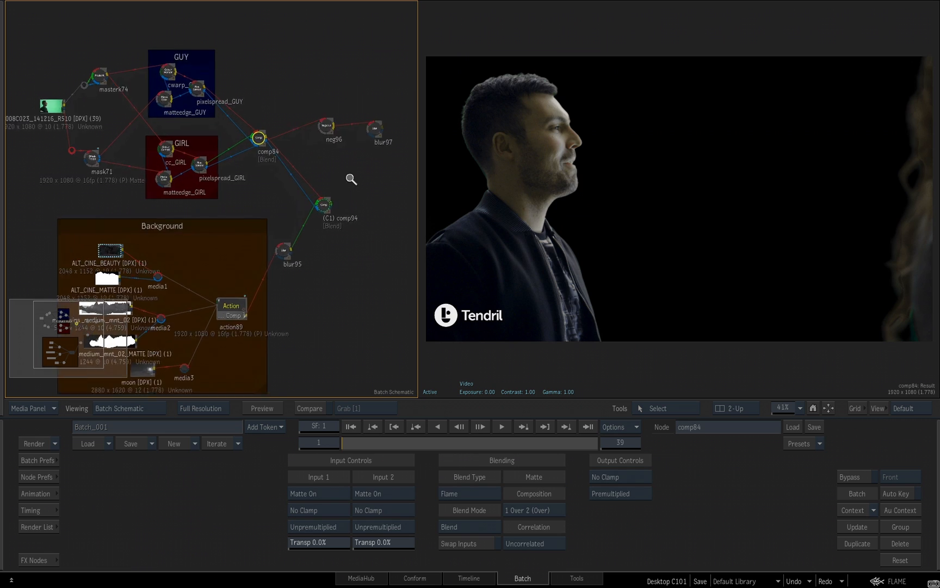
{"action": "left_click_drag", "start_coordinate": [282, 219], "coordinate": [193, 259]}
{"action": "left_click_drag", "start_coordinate": [274, 277], "coordinate": [349, 262]}
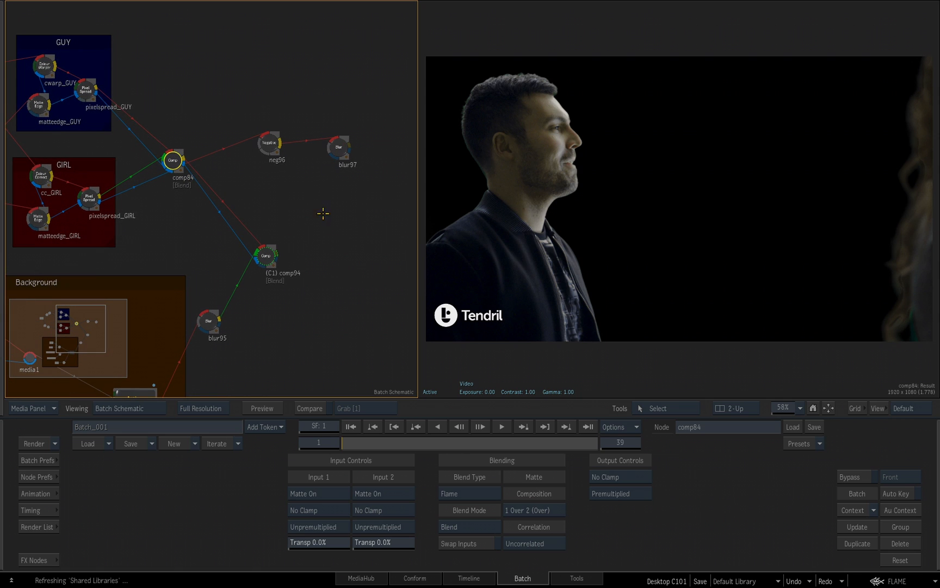
{"action": "left_click", "coordinate": [50, 560]}
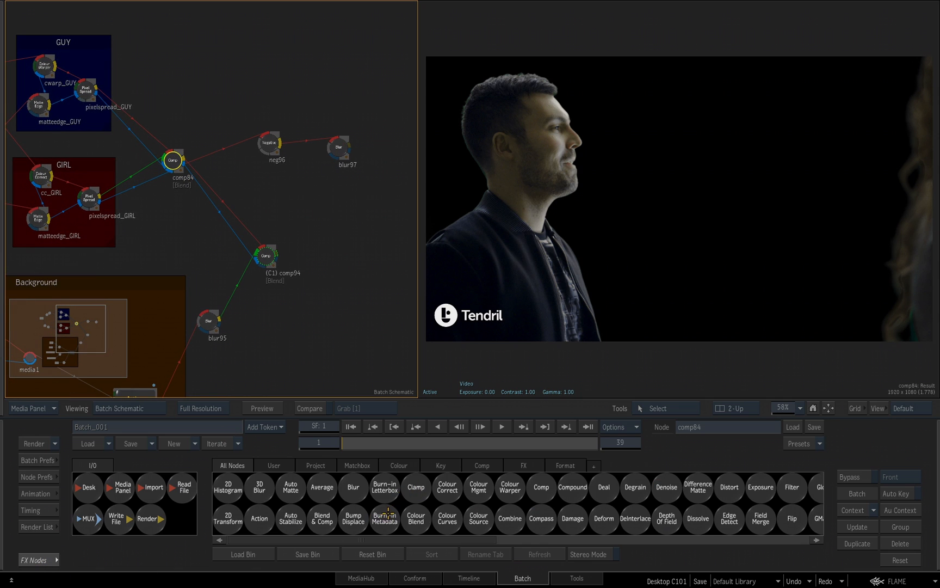
{"action": "left_click_drag", "start_coordinate": [542, 487], "coordinate": [382, 179]}
{"action": "left_click_drag", "start_coordinate": [184, 161], "coordinate": [377, 169]}
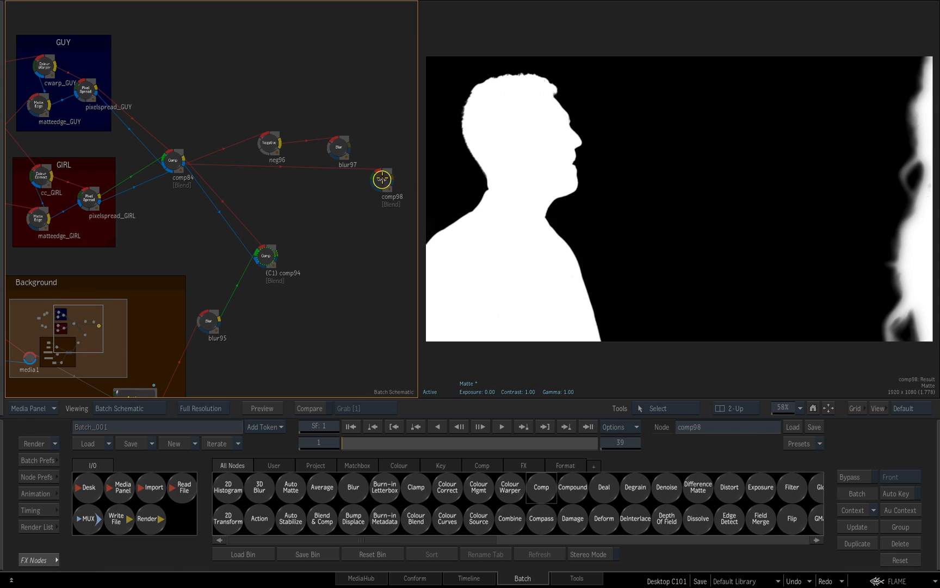
{"action": "left_click_drag", "start_coordinate": [348, 143], "coordinate": [367, 173]}
Set the blend mode of the new matte Comp node to Multiply
{"action": "left_click", "coordinate": [390, 184]}
{"action": "left_click", "coordinate": [481, 526]}
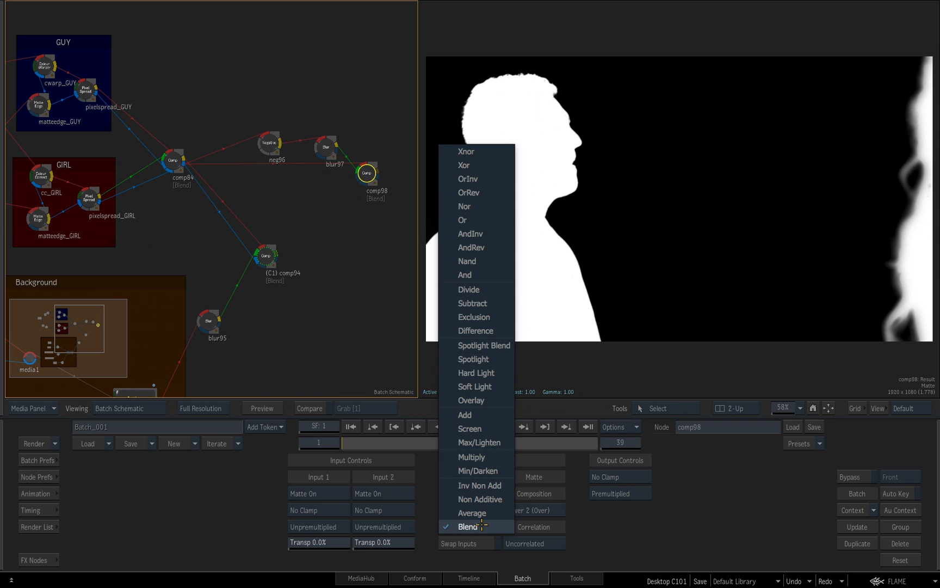
{"action": "left_click", "coordinate": [472, 457]}
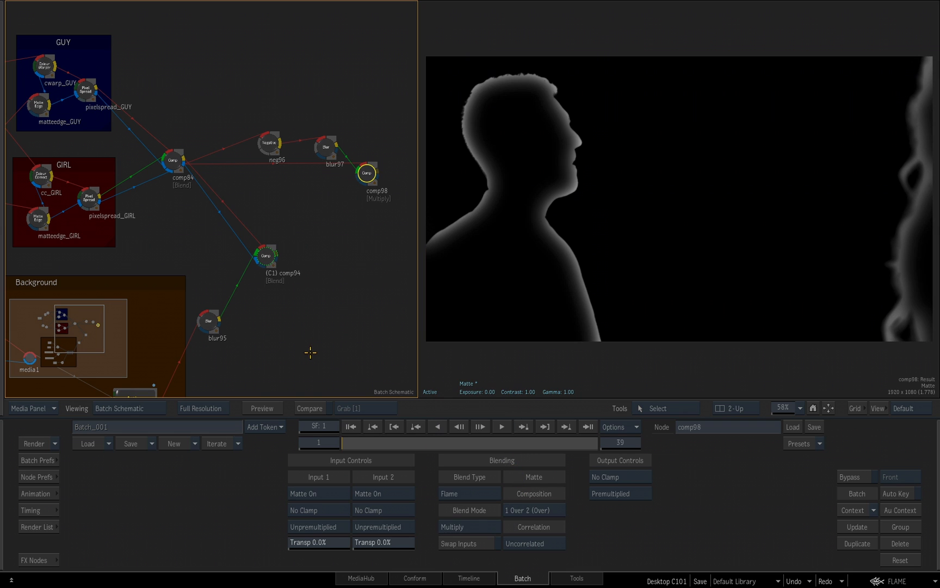
Add a Blur node fed by the background Action node's output and display its result
{"action": "left_click_drag", "start_coordinate": [319, 315], "coordinate": [302, 222]}
{"action": "double_click", "coordinate": [162, 298]}
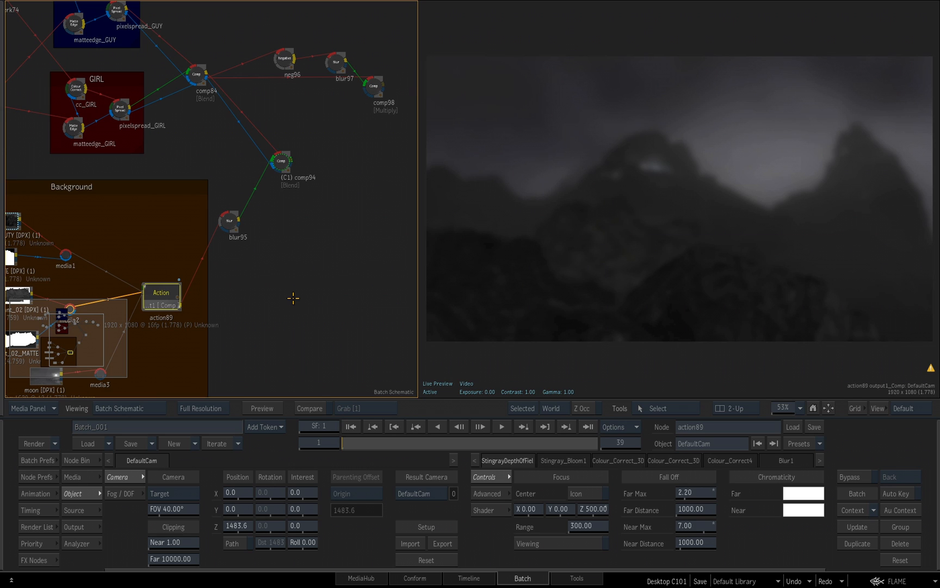
{"action": "left_click", "coordinate": [33, 559]}
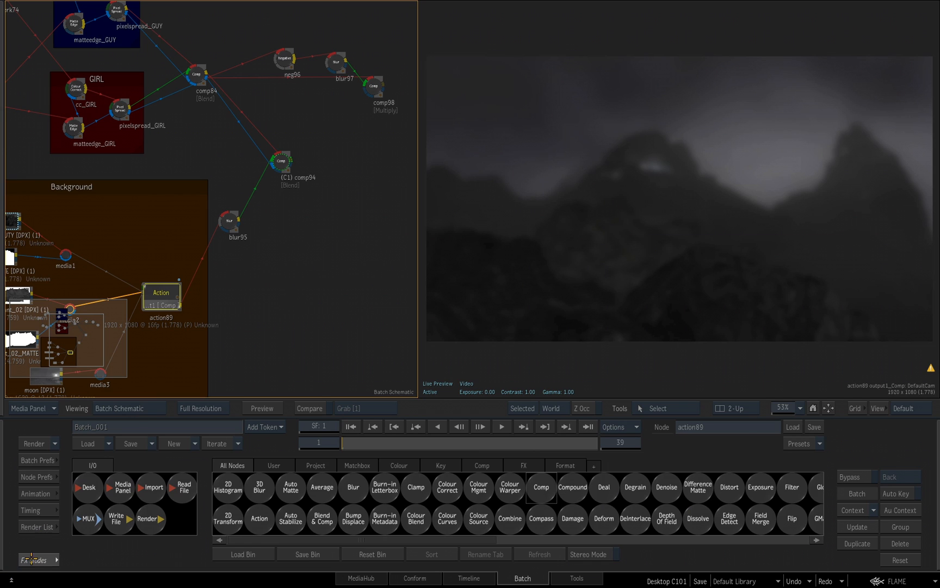
{"action": "key", "text": "b"}
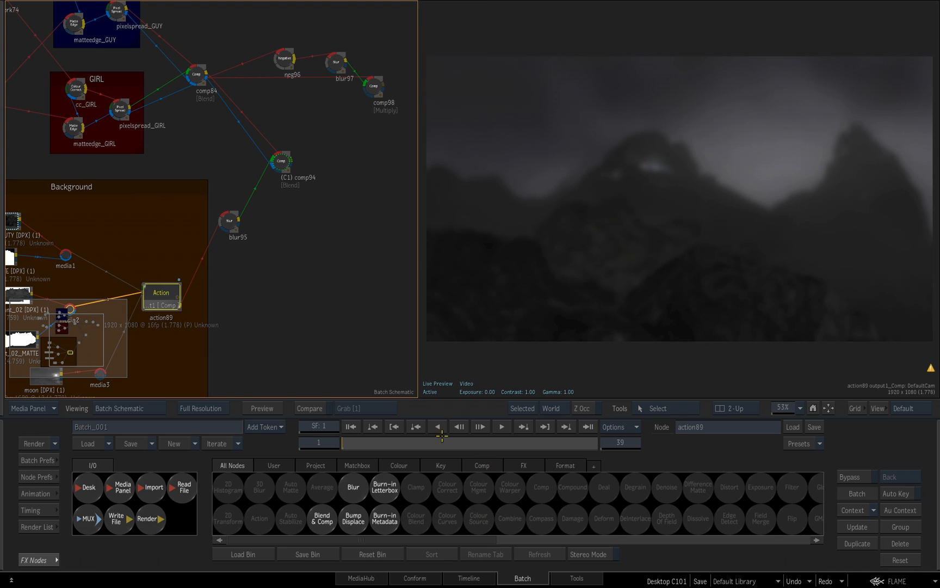
{"action": "left_click_drag", "start_coordinate": [349, 486], "coordinate": [252, 322]}
{"action": "left_click_drag", "start_coordinate": [180, 302], "coordinate": [251, 321]}
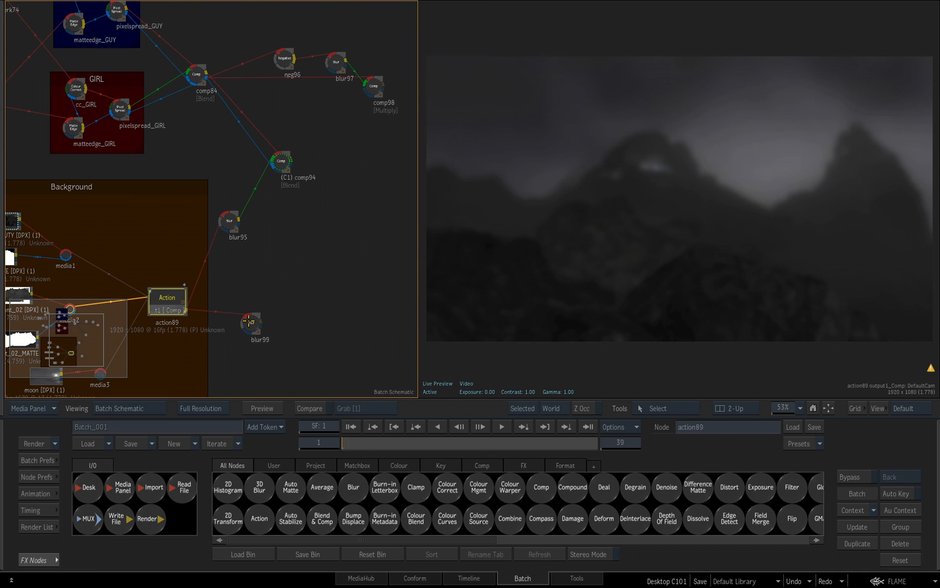
{"action": "left_click", "coordinate": [249, 322]}
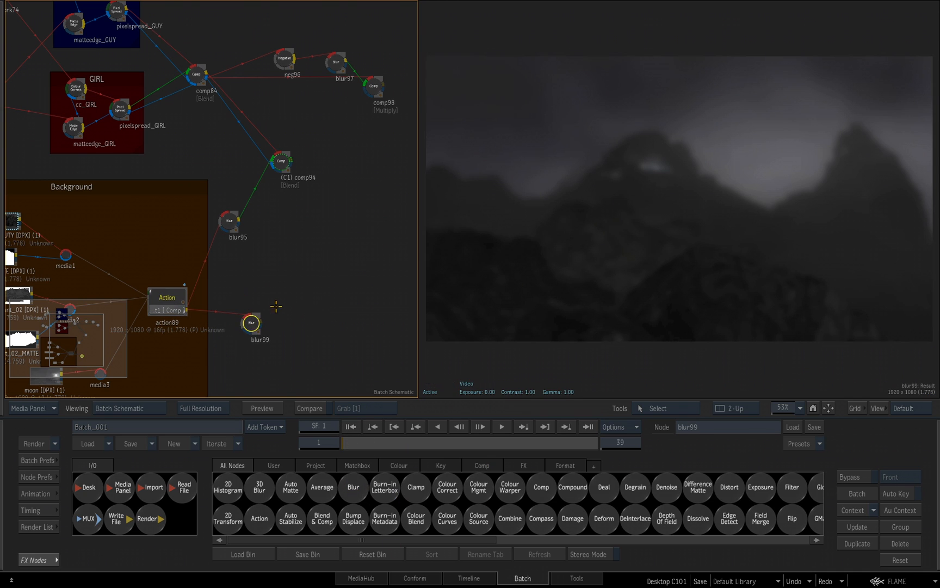
Set the new background Blur node to a proportional width and height of 40
{"action": "double_click", "coordinate": [249, 322]}
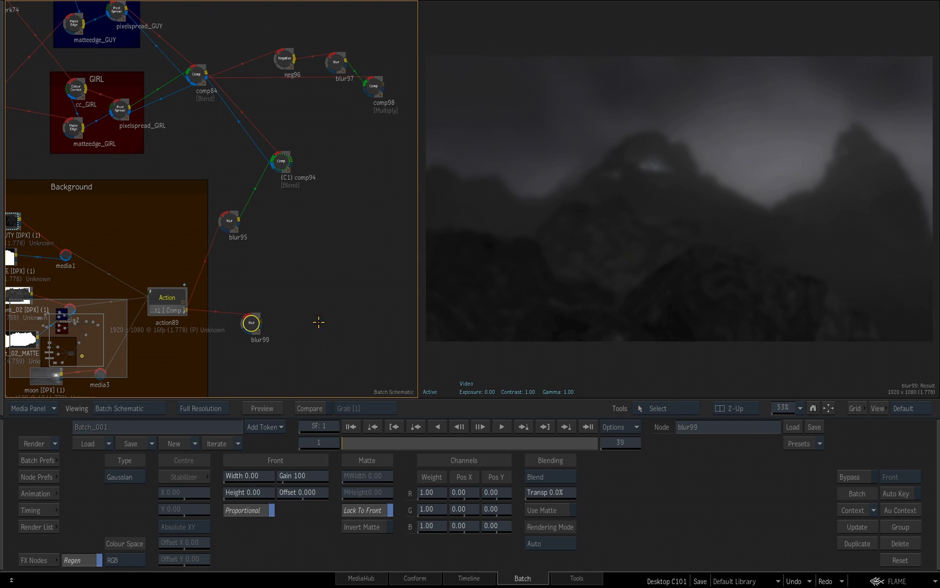
{"action": "left_click_drag", "start_coordinate": [262, 469], "coordinate": [333, 466]}
{"action": "left_click", "coordinate": [270, 477]}
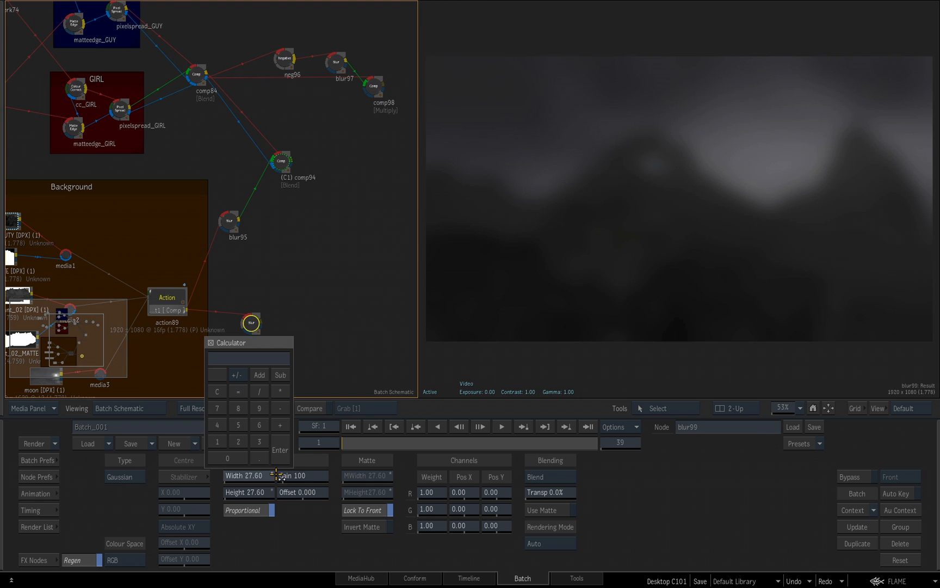
{"action": "left_click", "coordinate": [217, 424]}
{"action": "left_click", "coordinate": [228, 457]}
{"action": "left_click", "coordinate": [280, 443]}
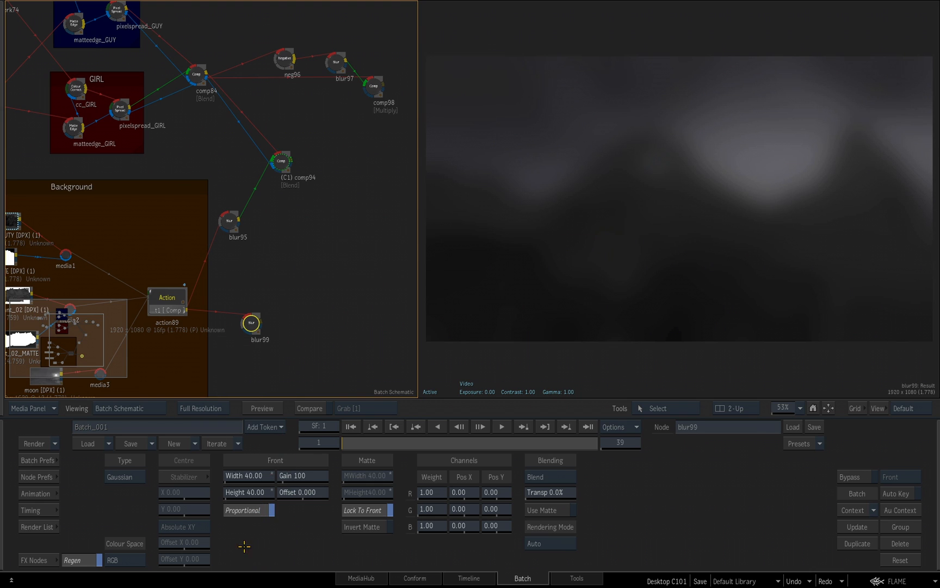
Move the background Blur node near the Multiply Comp comp98, and place a duplicate of that Comp between them
{"action": "left_click_drag", "start_coordinate": [251, 322], "coordinate": [361, 218]}
{"action": "left_click_drag", "start_coordinate": [373, 84], "coordinate": [369, 88]}
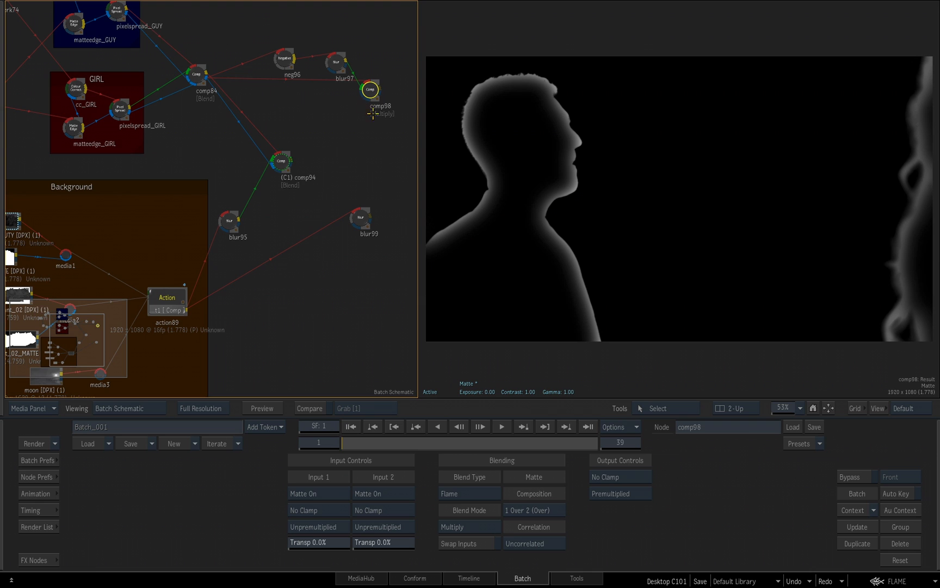
{"action": "right_click", "coordinate": [372, 91]}
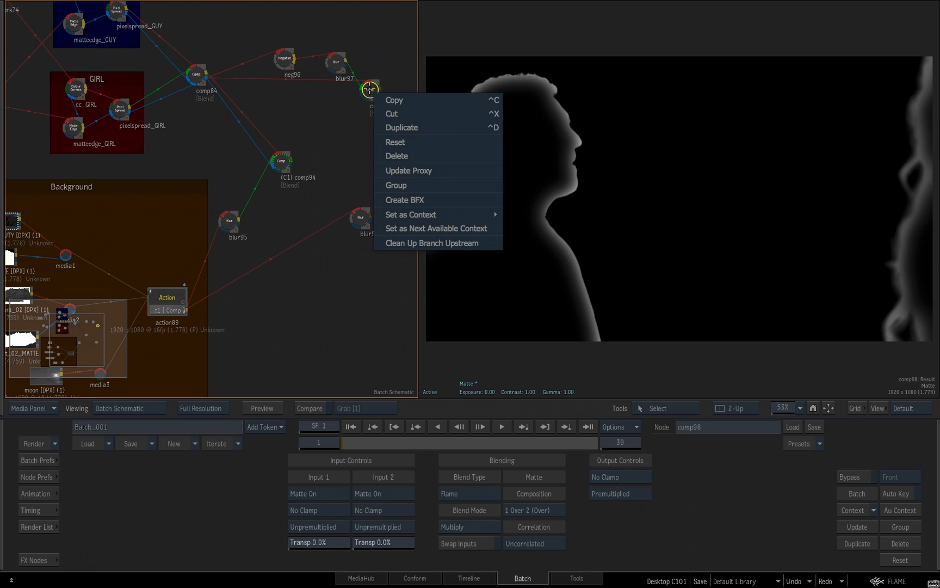
{"action": "left_click", "coordinate": [393, 127]}
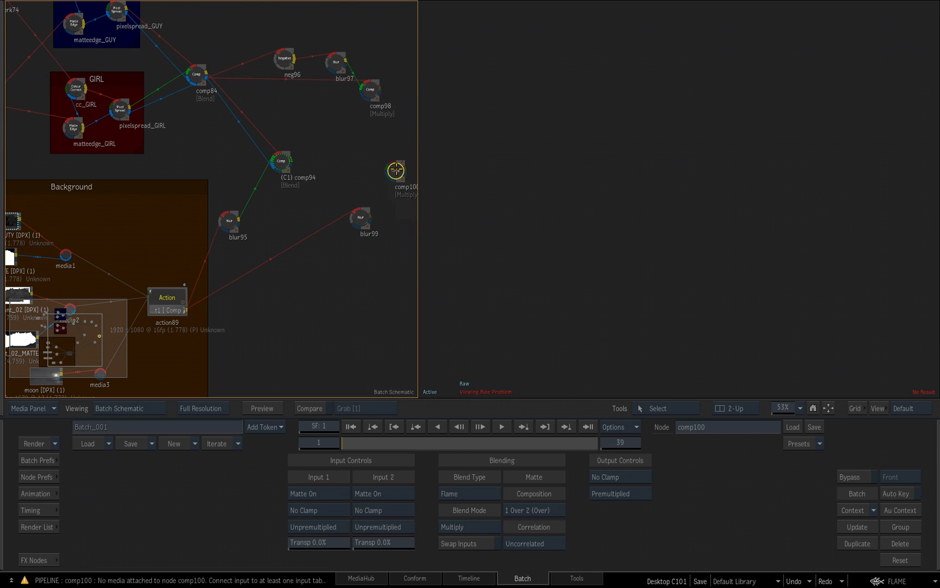
{"action": "left_click", "coordinate": [390, 168]}
Connect comp94 as the duplicated Comp's back input, the blurred background as its front, and comp98's matte as its matte
{"action": "left_click_drag", "start_coordinate": [279, 162], "coordinate": [398, 175]}
{"action": "left_click_drag", "start_coordinate": [360, 218], "coordinate": [386, 165]}
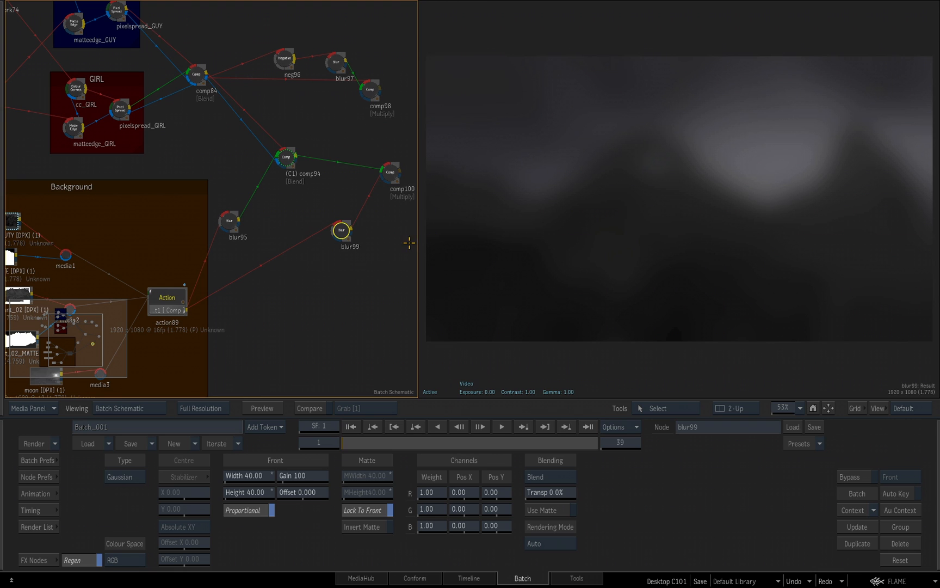
{"action": "left_click_drag", "start_coordinate": [370, 87], "coordinate": [383, 173]}
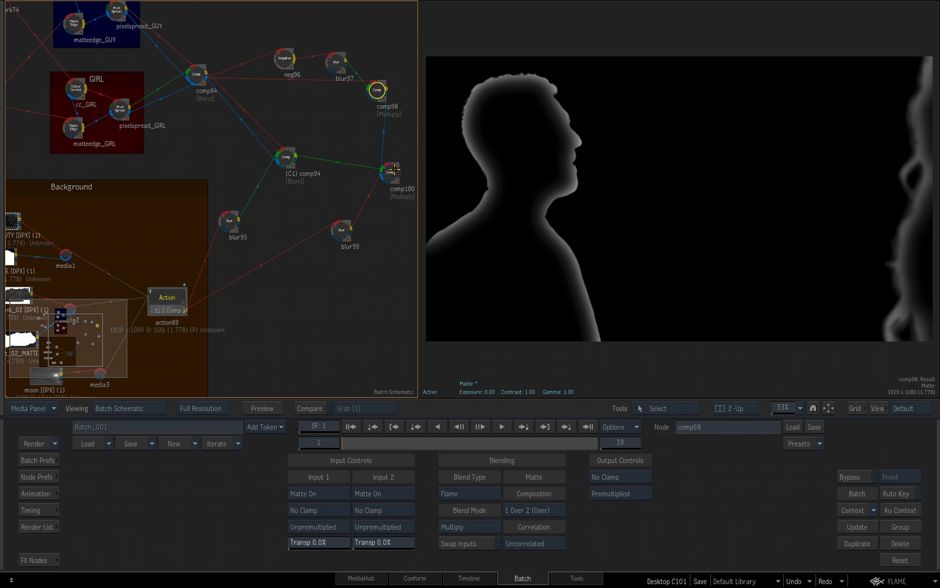
Display the duplicated Comp's result and set its blend mode to Max/Lighten
{"action": "left_click", "coordinate": [390, 172]}
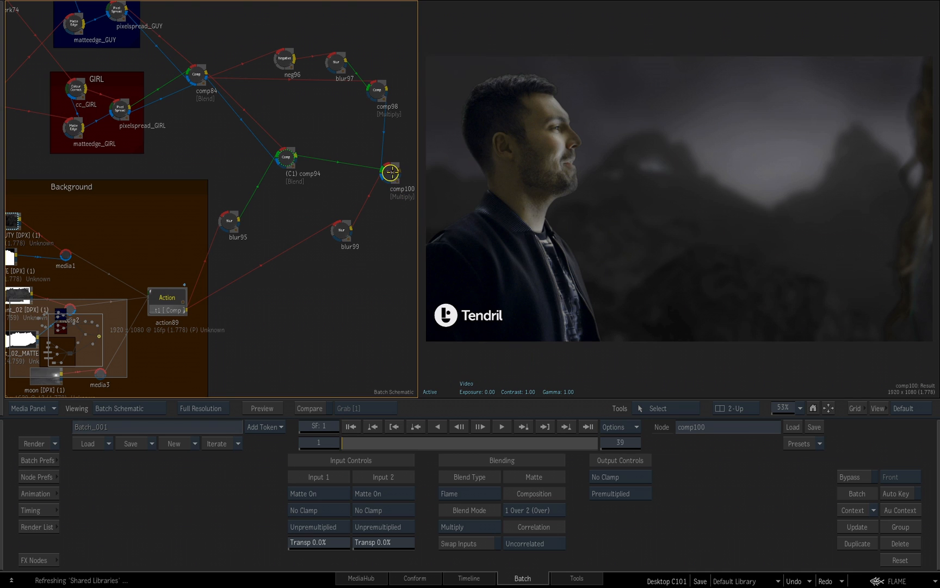
{"action": "left_click", "coordinate": [467, 526]}
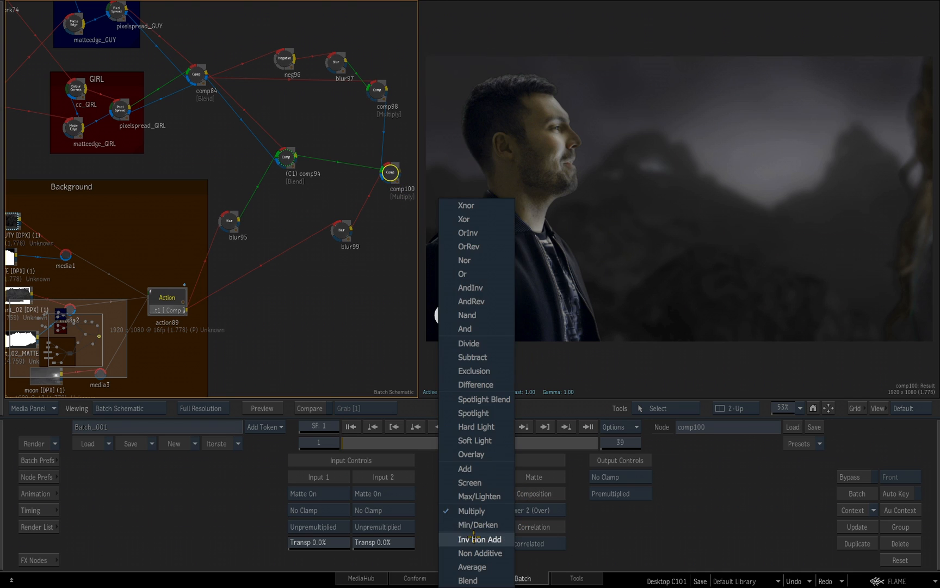
{"action": "left_click", "coordinate": [473, 496]}
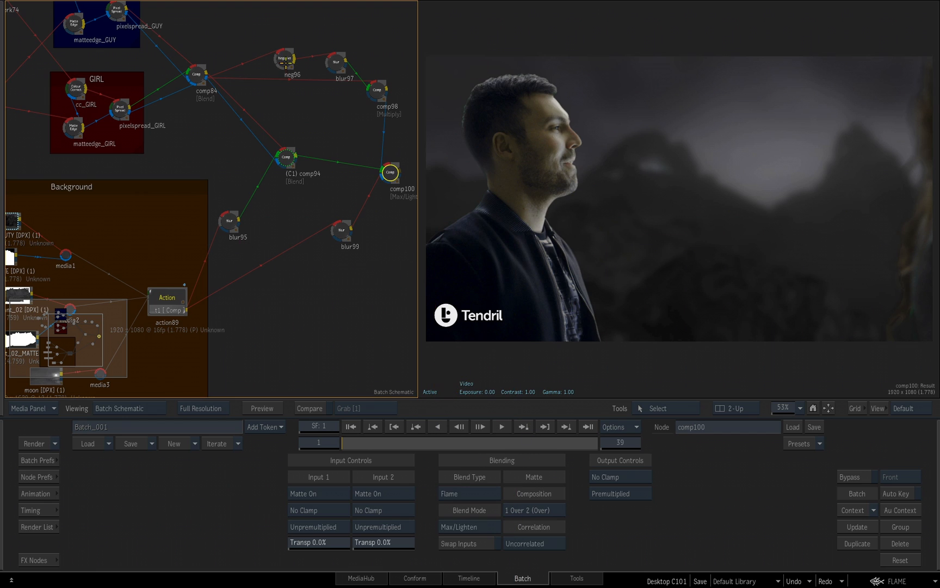
Rearrange the Negative, Blur and Comp nodes of the light wrap into a tidier layout
{"action": "left_click_drag", "start_coordinate": [284, 58], "coordinate": [264, 70]}
{"action": "left_click_drag", "start_coordinate": [336, 62], "coordinate": [296, 72]}
{"action": "left_click_drag", "start_coordinate": [377, 90], "coordinate": [330, 83]}
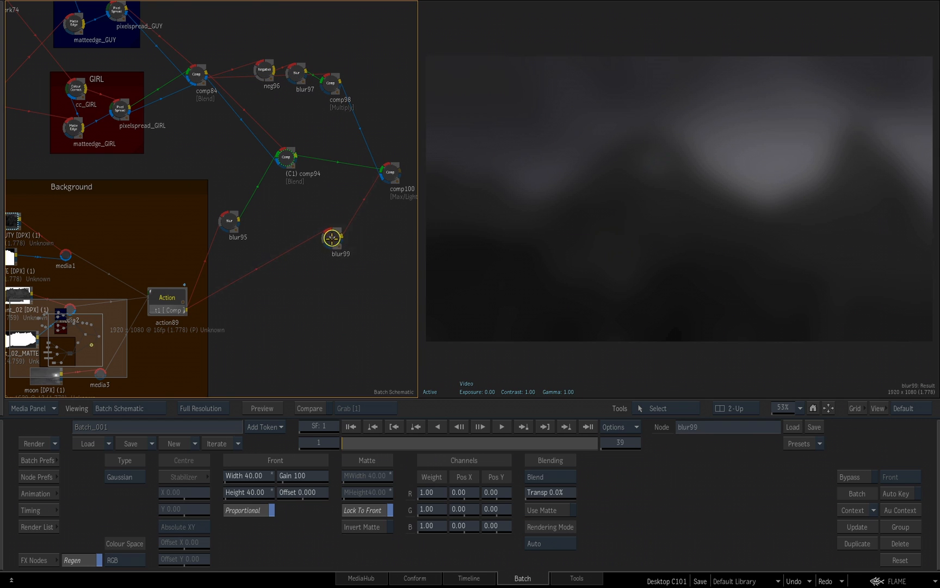
{"action": "left_click_drag", "start_coordinate": [342, 230], "coordinate": [311, 242]}
{"action": "left_click_drag", "start_coordinate": [390, 172], "coordinate": [389, 155]}
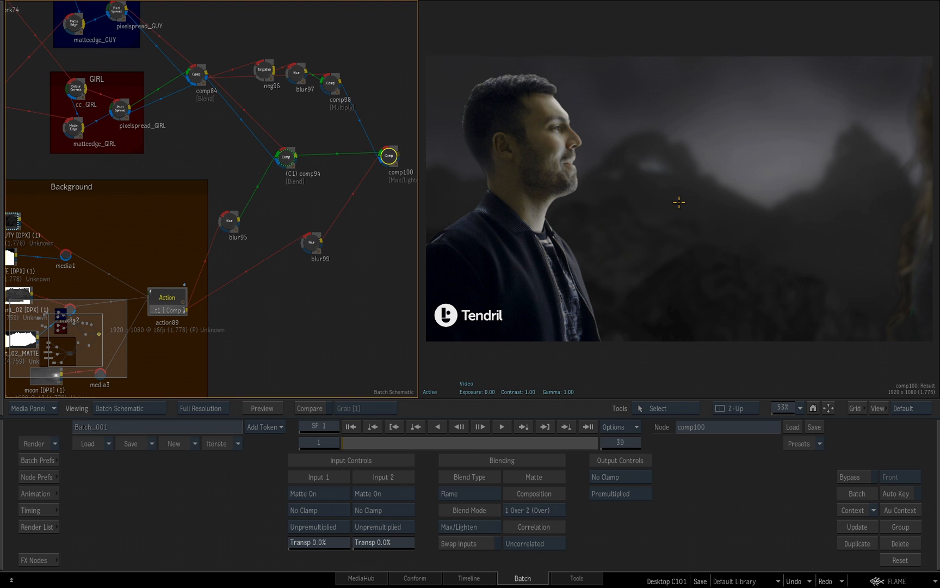
Add a Matte Edge node above the Max/Lighten Comp node
{"action": "left_click", "coordinate": [36, 560]}
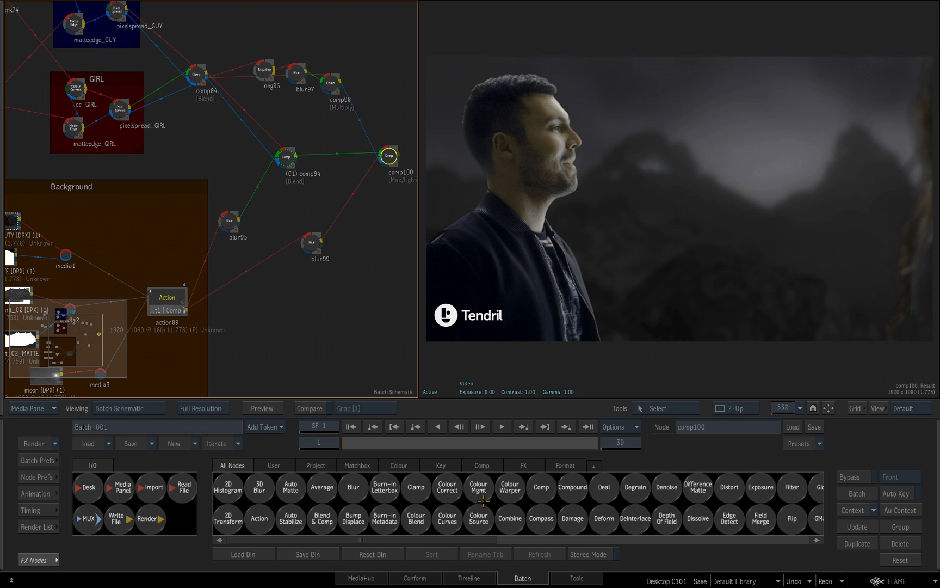
{"action": "scroll", "coordinate": [480, 496], "scroll_direction": "down", "scroll_amount": 5}
{"action": "left_click", "coordinate": [611, 493]}
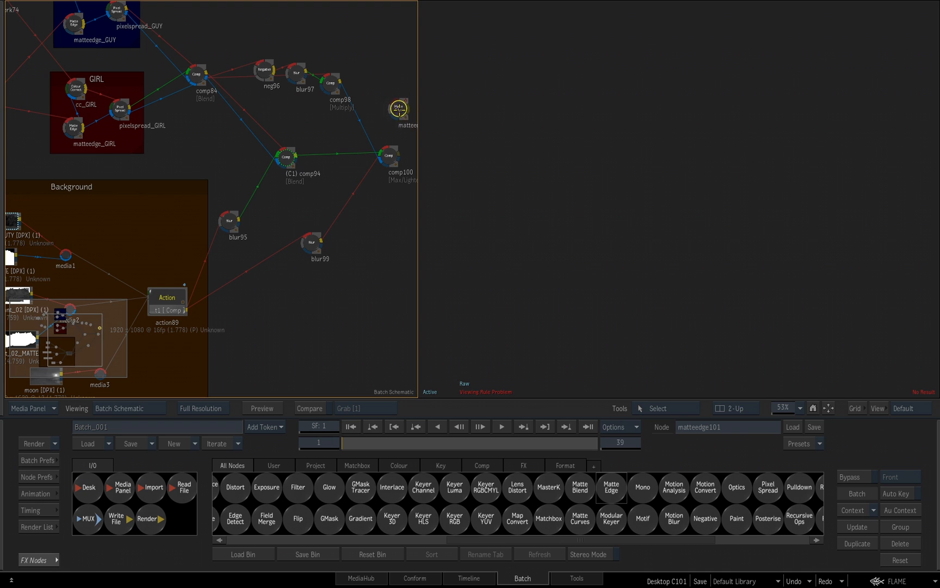
{"action": "left_click", "coordinate": [384, 103]}
Rename the comp84 node that combines the guy and girl as comp_Talent
{"action": "left_click_drag", "start_coordinate": [196, 73], "coordinate": [199, 79]}
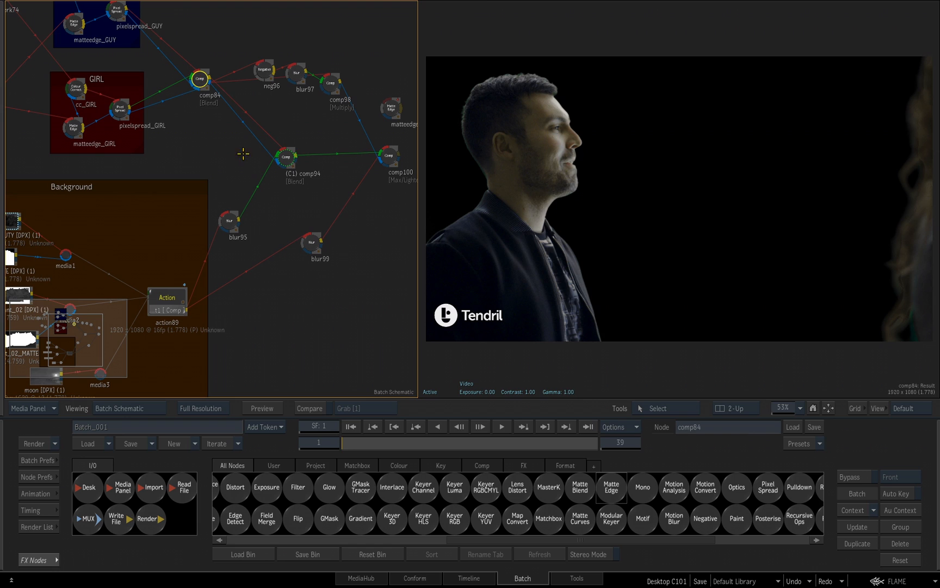
{"action": "left_click", "coordinate": [722, 427]}
{"action": "key", "text": "BackSpace"}
{"action": "key", "text": "BackSpace"}
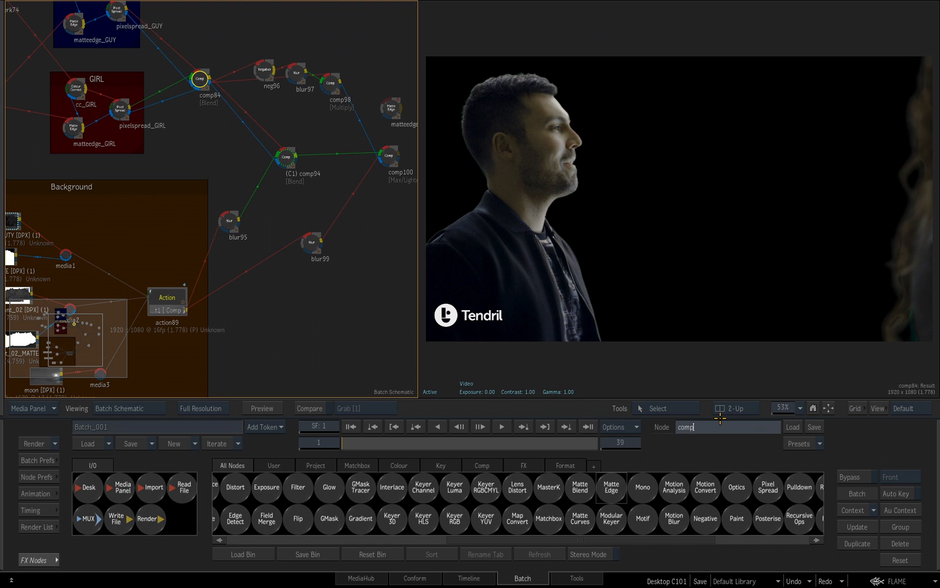
{"action": "type", "text": "_Talent"}
{"action": "key", "text": "Return"}
Connect comp_Talent's matte to the new Matte Edge node and display its result
{"action": "left_click_drag", "start_coordinate": [203, 73], "coordinate": [204, 77]}
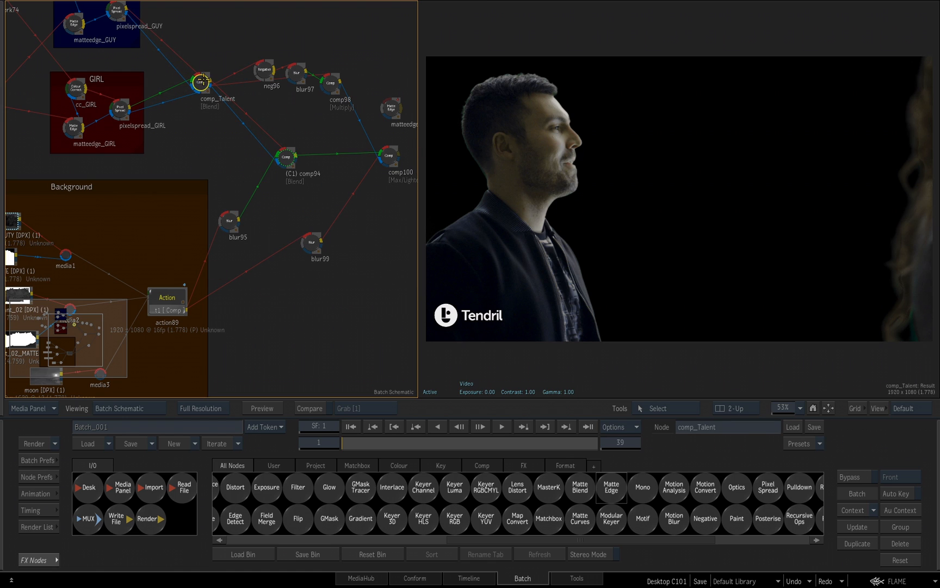
{"action": "left_click_drag", "start_coordinate": [210, 84], "coordinate": [394, 104]}
{"action": "left_click", "coordinate": [390, 106]}
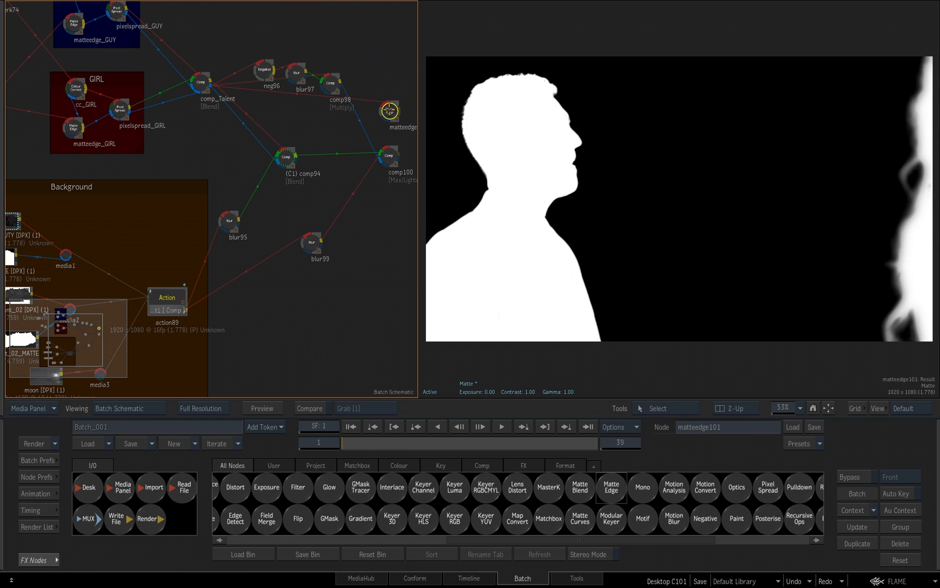
Enable Edges on the new Matte Edge node and set the edge mode to Advanced
{"action": "double_click", "coordinate": [389, 111]}
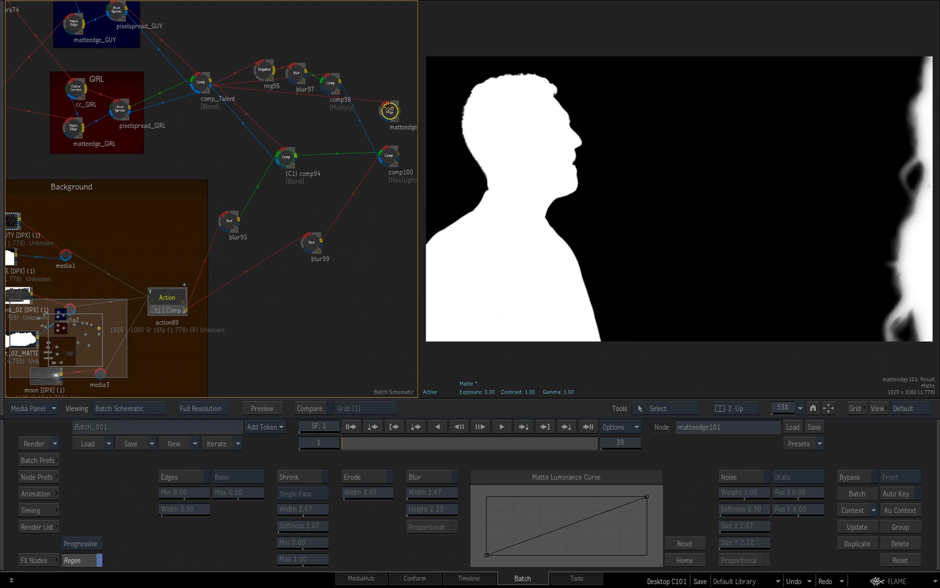
{"action": "left_click", "coordinate": [172, 477]}
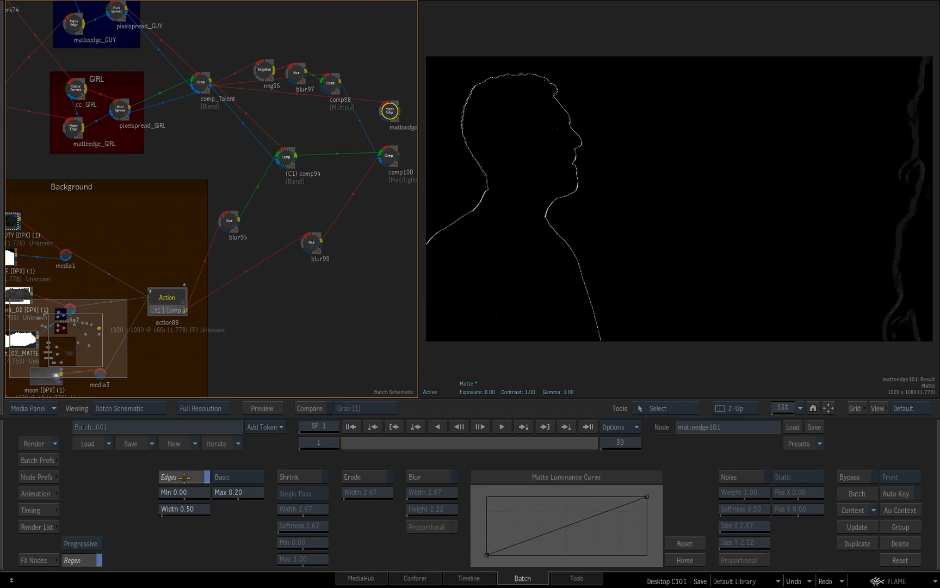
{"action": "left_click", "coordinate": [246, 475]}
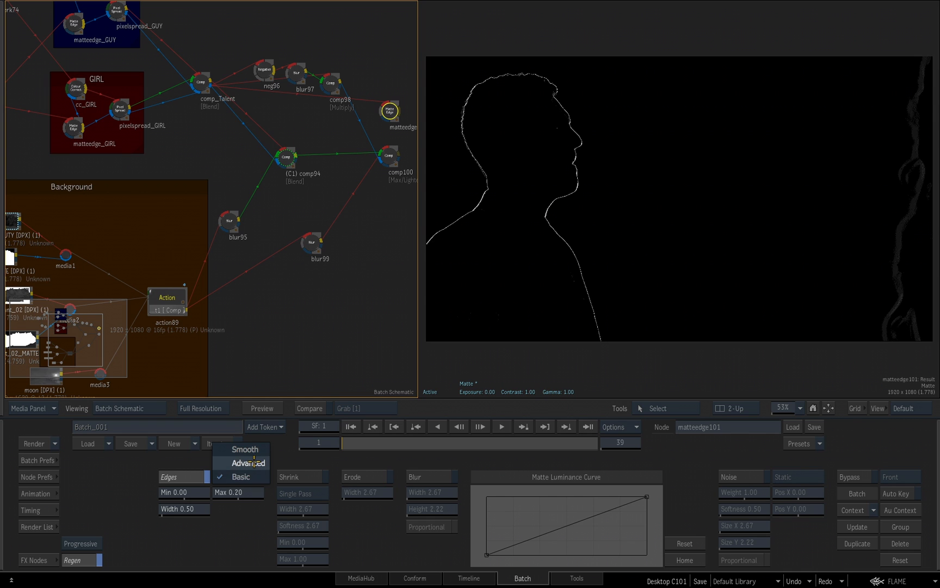
{"action": "left_click", "coordinate": [254, 463]}
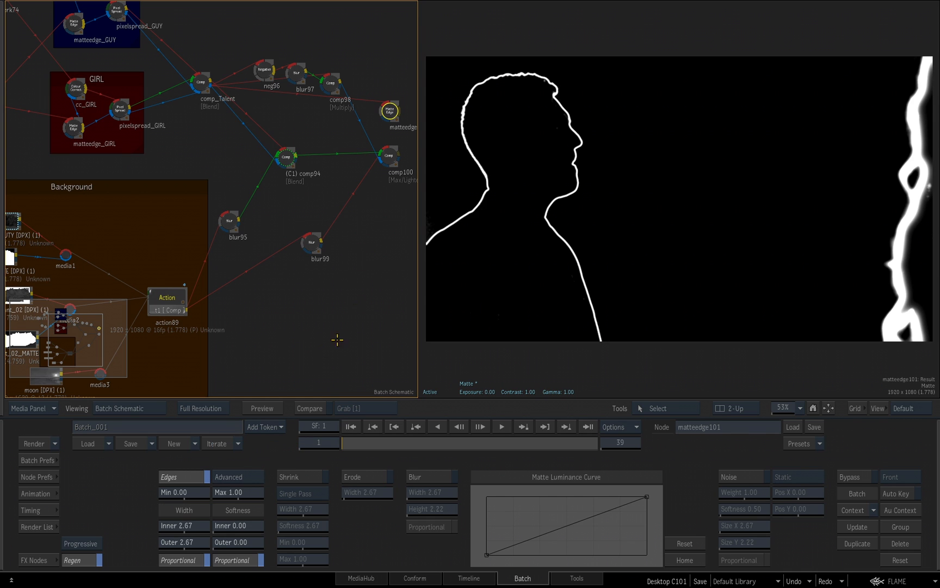
Add a Blur node after the Max/Lighten Comp and connect that Comp's result as its front input
{"action": "left_click_drag", "start_coordinate": [379, 195], "coordinate": [240, 248]}
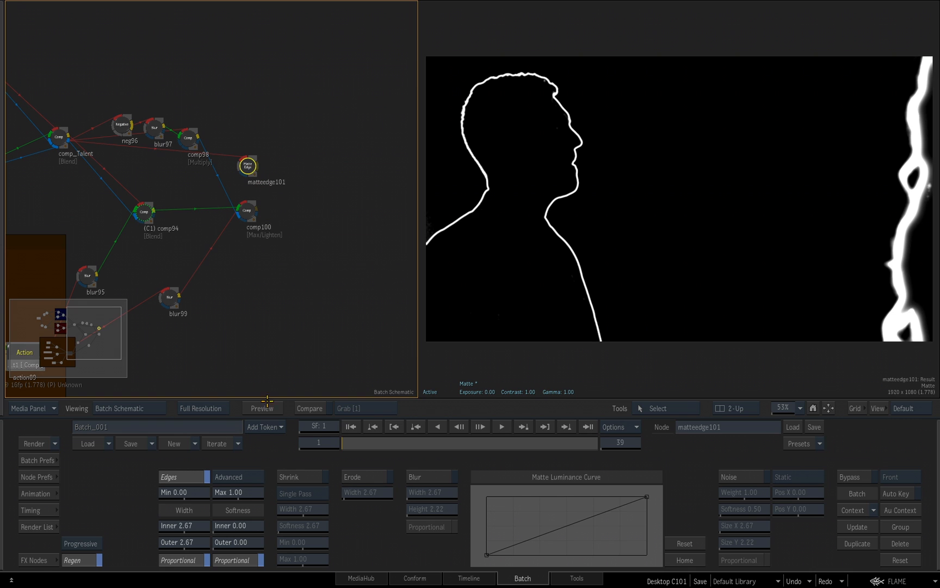
{"action": "left_click", "coordinate": [38, 560]}
{"action": "scroll", "coordinate": [396, 521], "scroll_direction": "right", "scroll_amount": 1}
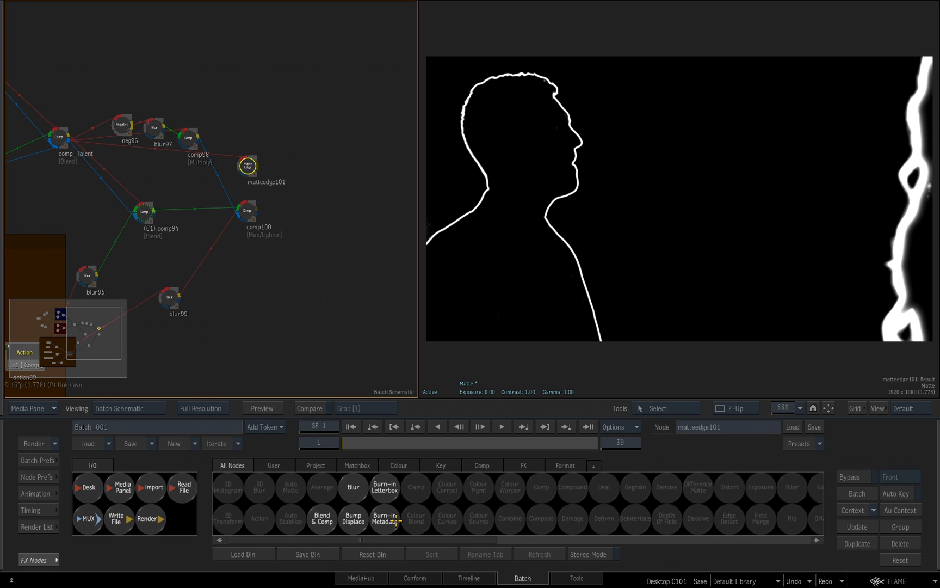
{"action": "left_click_drag", "start_coordinate": [353, 487], "coordinate": [313, 192]}
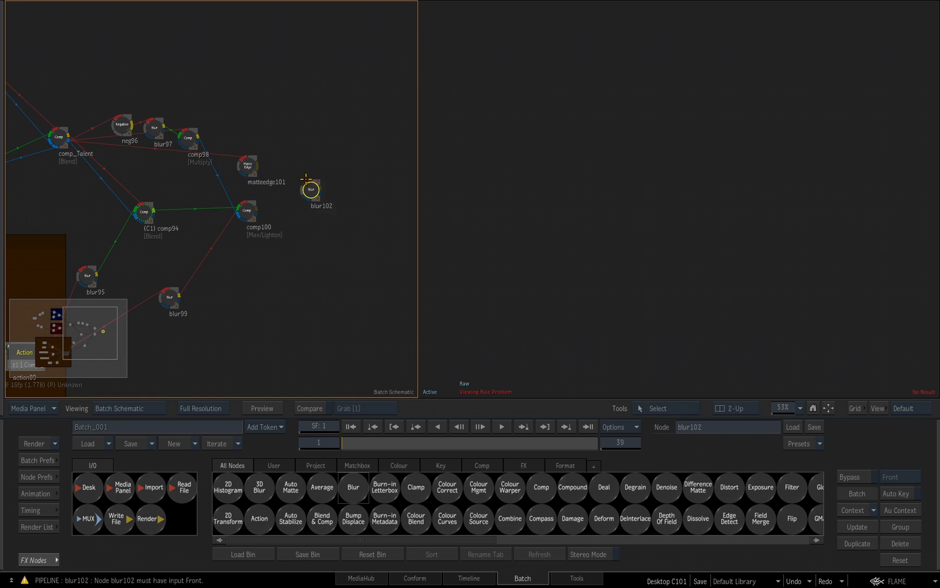
{"action": "left_click", "coordinate": [247, 166]}
{"action": "left_click_drag", "start_coordinate": [257, 207], "coordinate": [310, 190]}
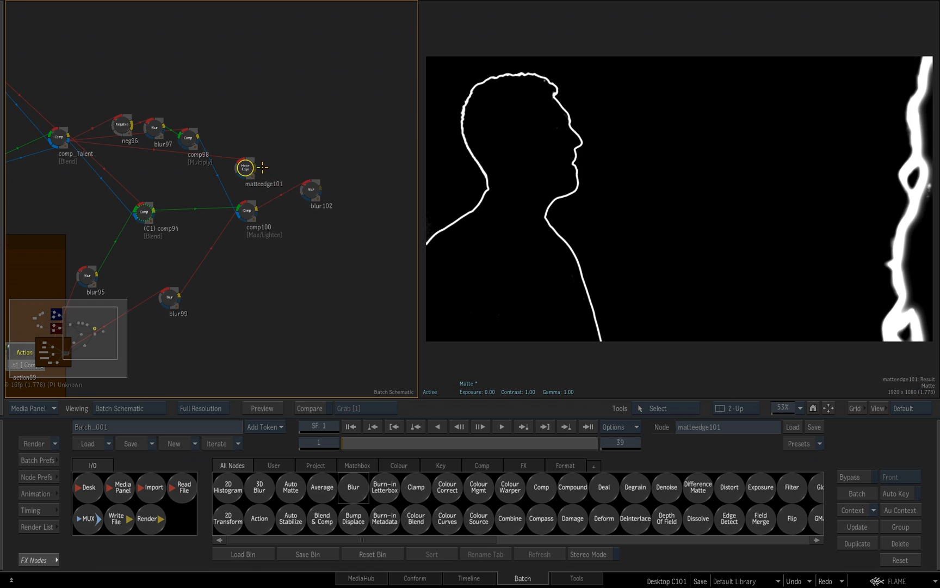
Connect the Matte Edge node's matte to the last Blur node's matte input and display the blur result
{"action": "left_click_drag", "start_coordinate": [255, 168], "coordinate": [265, 173]}
{"action": "left_click_drag", "start_coordinate": [266, 174], "coordinate": [308, 197]}
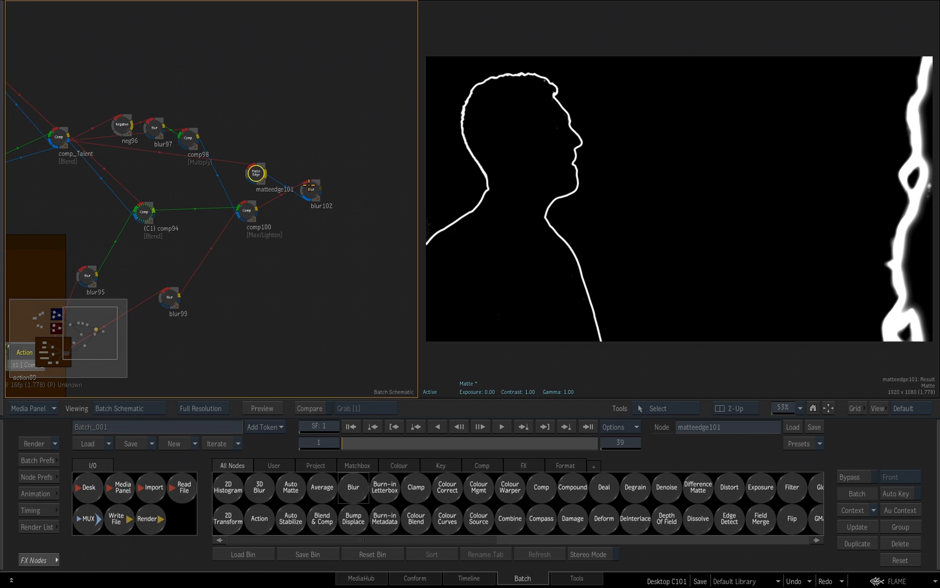
{"action": "left_click", "coordinate": [310, 186]}
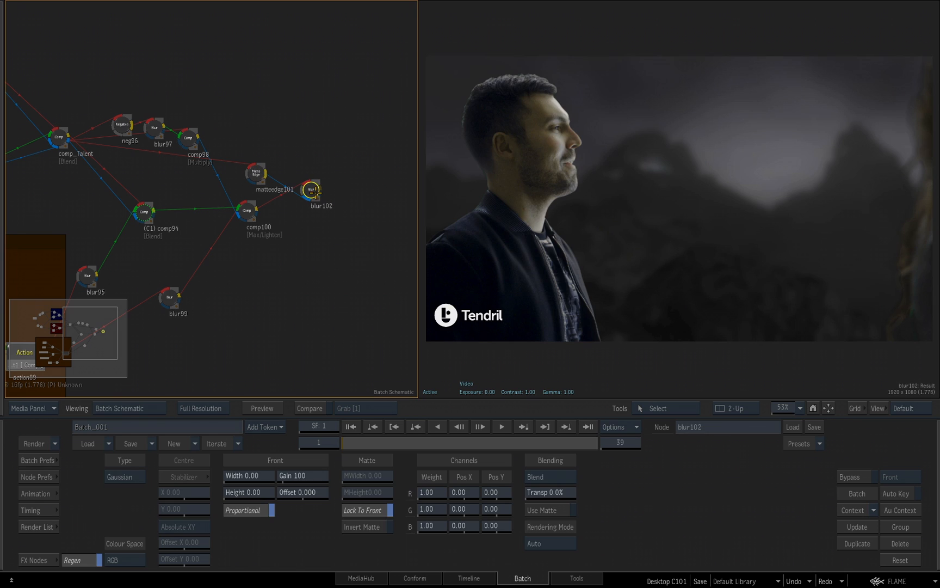
{"action": "mouse_move", "coordinate": [254, 475]}
{"action": "left_mouse_down"}
{"action": "mouse_move", "coordinate": [354, 472]}
{"action": "mouse_move", "coordinate": [265, 466]}
{"action": "left_mouse_up"}
{"action": "left_click_drag", "start_coordinate": [326, 469], "coordinate": [202, 486]}
{"action": "left_click_drag", "start_coordinate": [311, 191], "coordinate": [320, 189]}
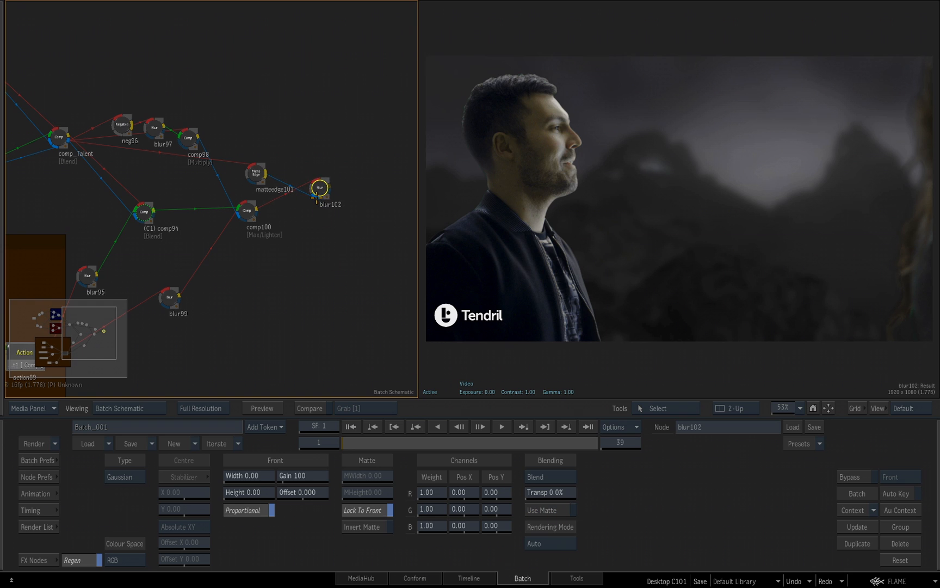
Enable Use Matte on the edge Blur node, set its proportional width and height to 30.20, and reposition the edge nodes
{"action": "left_click", "coordinate": [547, 510]}
{"action": "left_click_drag", "start_coordinate": [255, 475], "coordinate": [300, 473]}
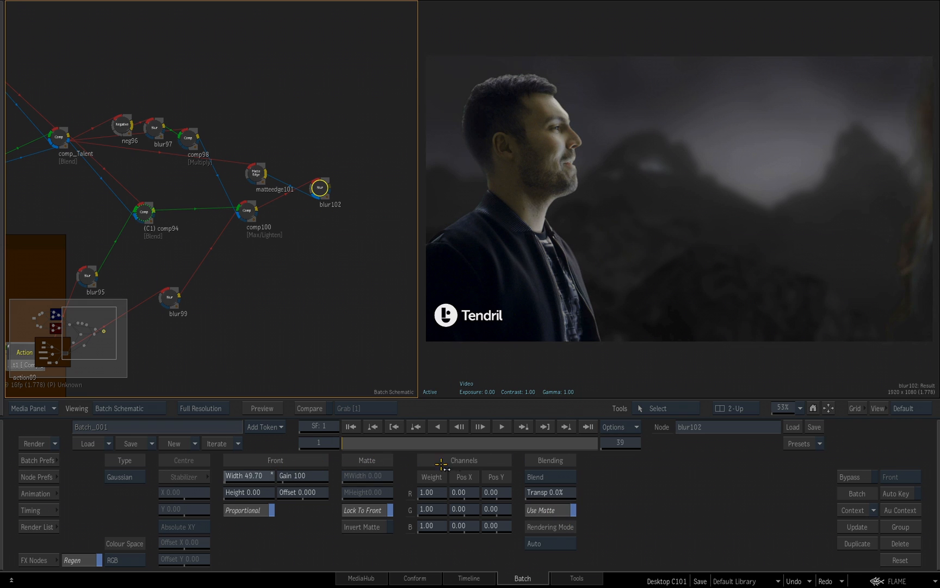
{"action": "left_click_drag", "start_coordinate": [662, 443], "coordinate": [752, 443]}
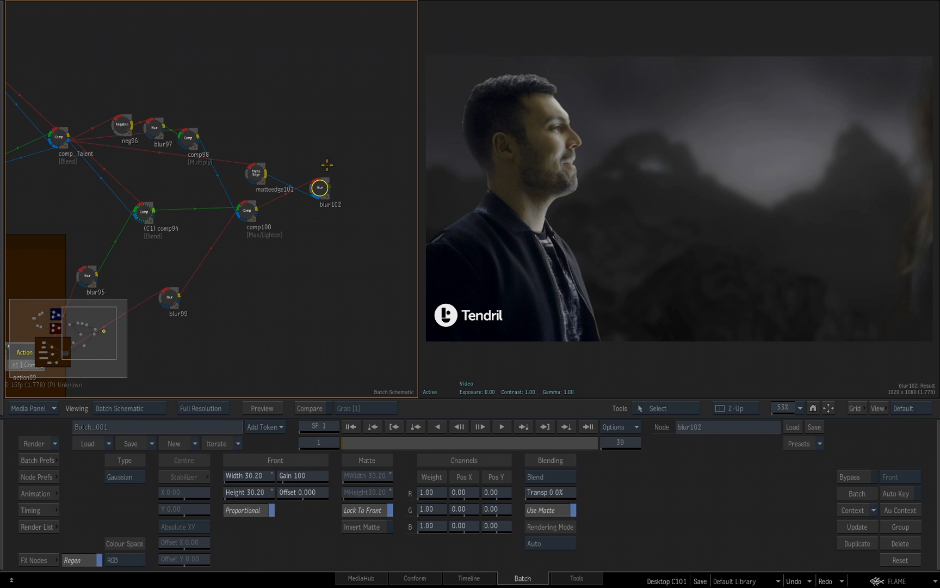
{"action": "left_click_drag", "start_coordinate": [258, 172], "coordinate": [253, 164]}
{"action": "left_click_drag", "start_coordinate": [320, 188], "coordinate": [318, 191]}
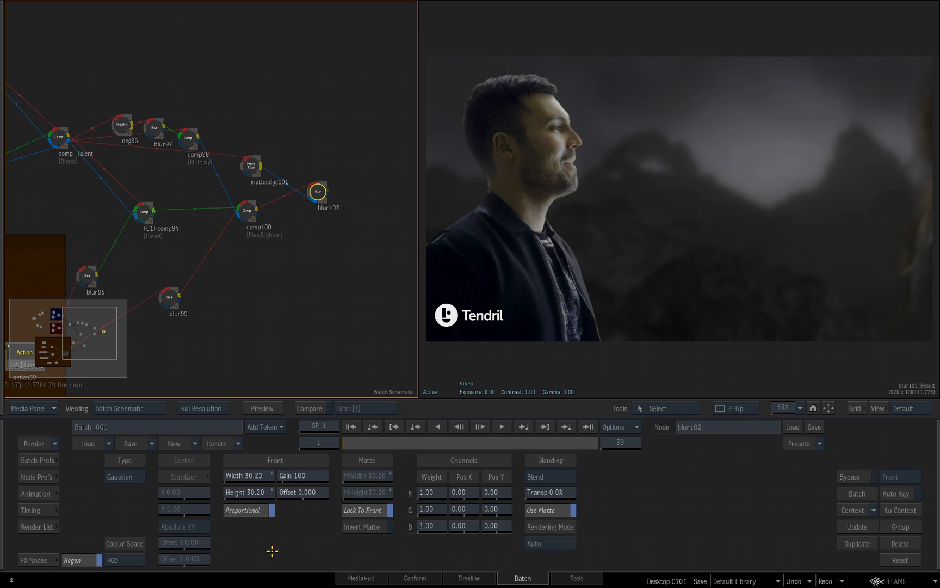
Set the edge Blur node's proportional width and height to 10
{"action": "left_click", "coordinate": [248, 475]}
{"action": "left_click", "coordinate": [217, 441]}
{"action": "left_click", "coordinate": [228, 458]}
{"action": "left_click", "coordinate": [280, 449]}
Examine the guy's edges up close with the edge Blur bypassed and active, and fit the whole image again
{"action": "left_click_drag", "start_coordinate": [494, 250], "coordinate": [553, 138]}
{"action": "left_click_drag", "start_coordinate": [468, 85], "coordinate": [746, 258]}
{"action": "left_click_drag", "start_coordinate": [566, 163], "coordinate": [571, 187]}
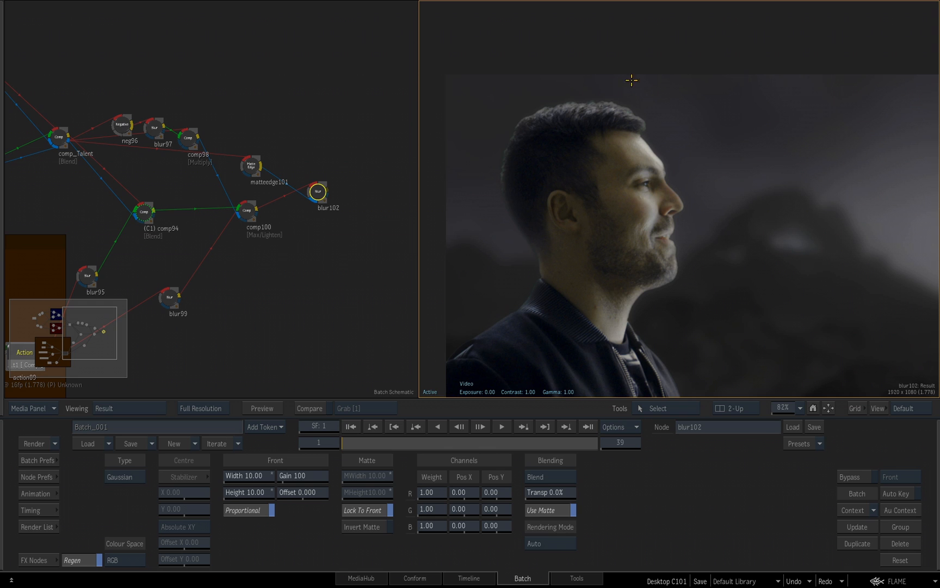
{"action": "left_click", "coordinate": [850, 474]}
{"action": "left_click", "coordinate": [850, 474]}
{"action": "left_click", "coordinate": [828, 408]}
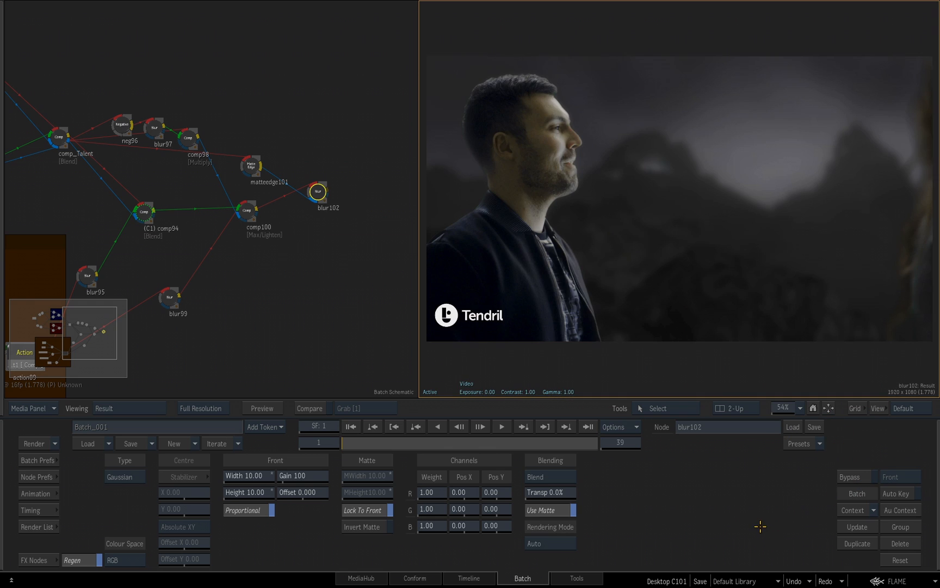